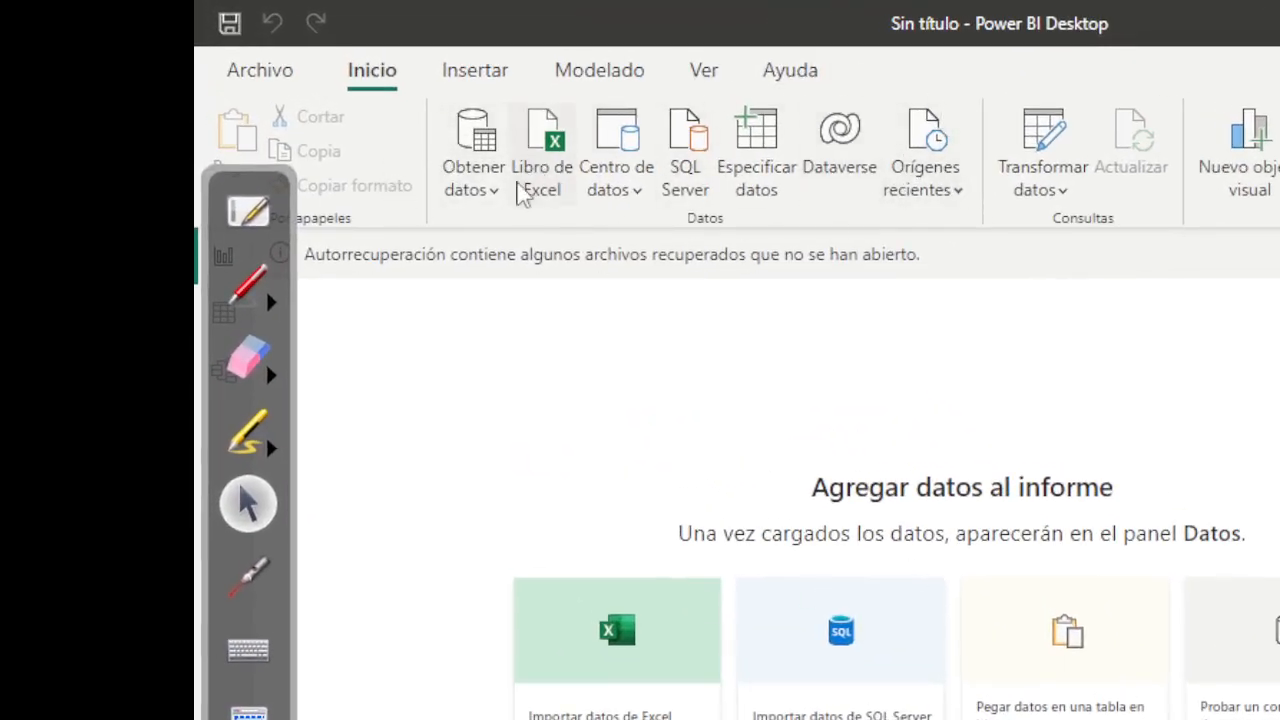
Start a new data connection using the MySQL database (Base de datos MySQL) connector
{"action": "left_click", "coordinate": [505, 200]}
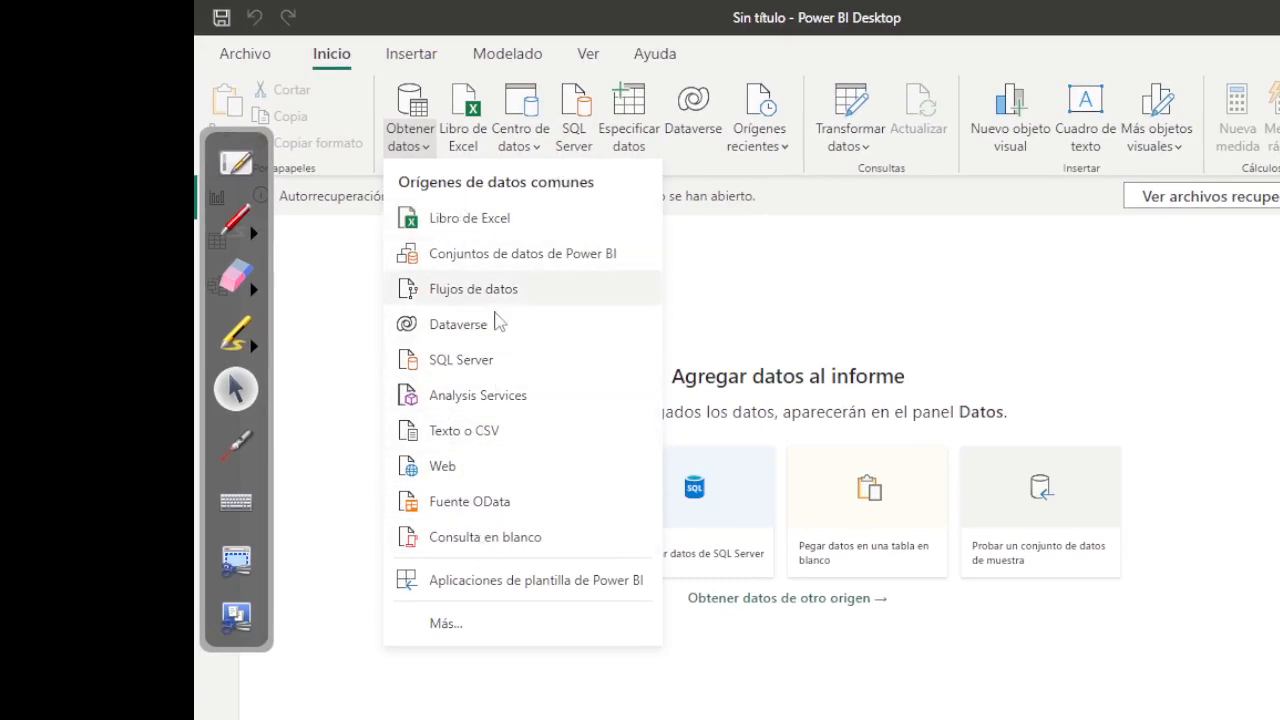
{"action": "left_click", "coordinate": [452, 625]}
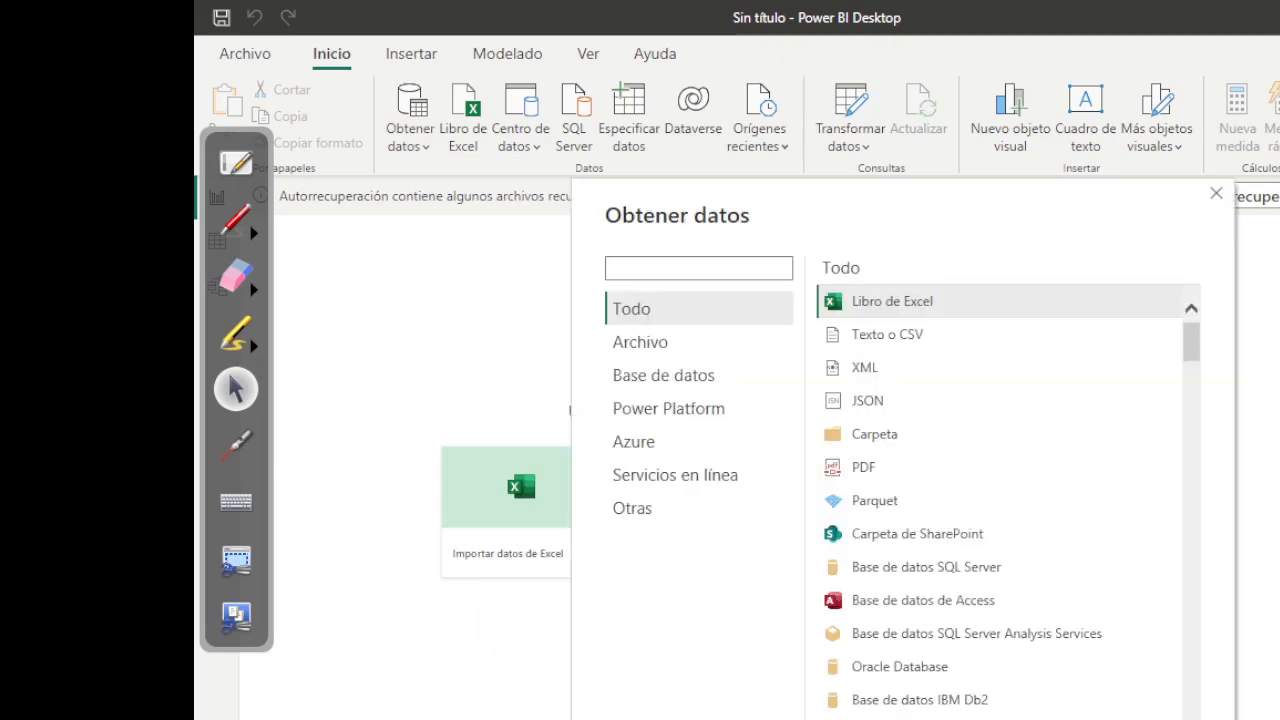
{"action": "left_click_drag", "start_coordinate": [899, 340], "coordinate": [902, 370]}
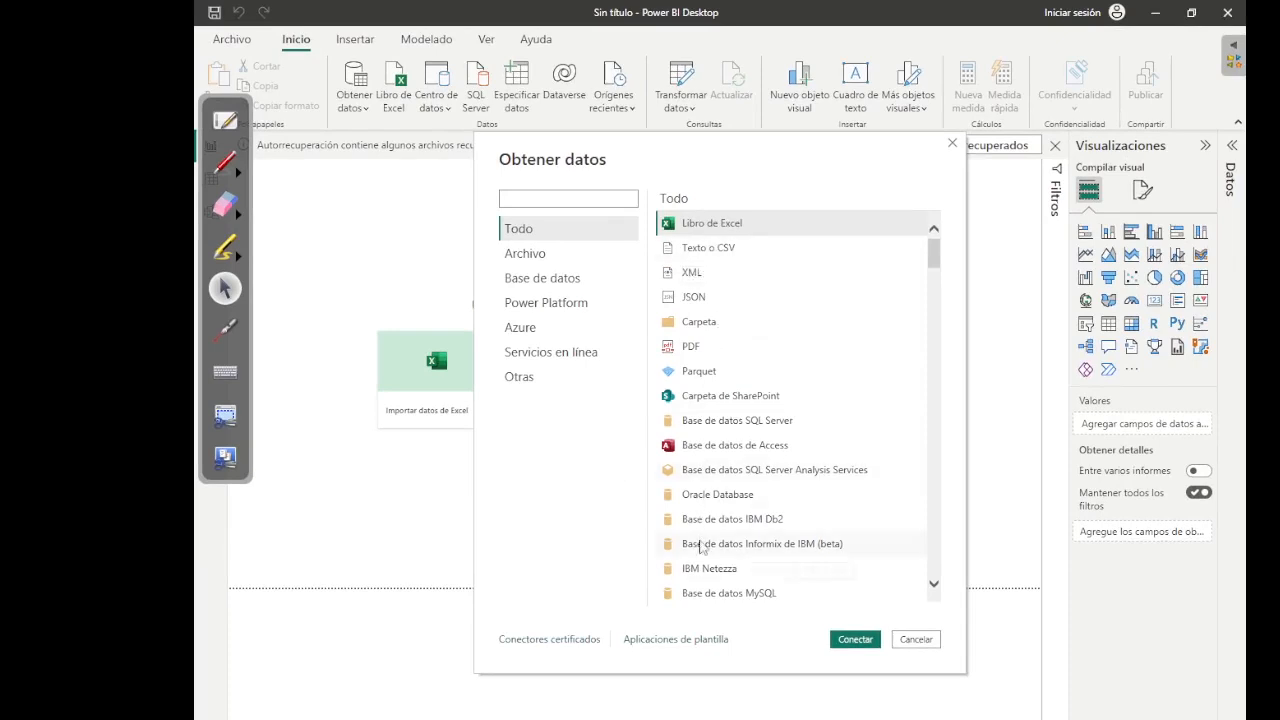
{"action": "left_click", "coordinate": [722, 597]}
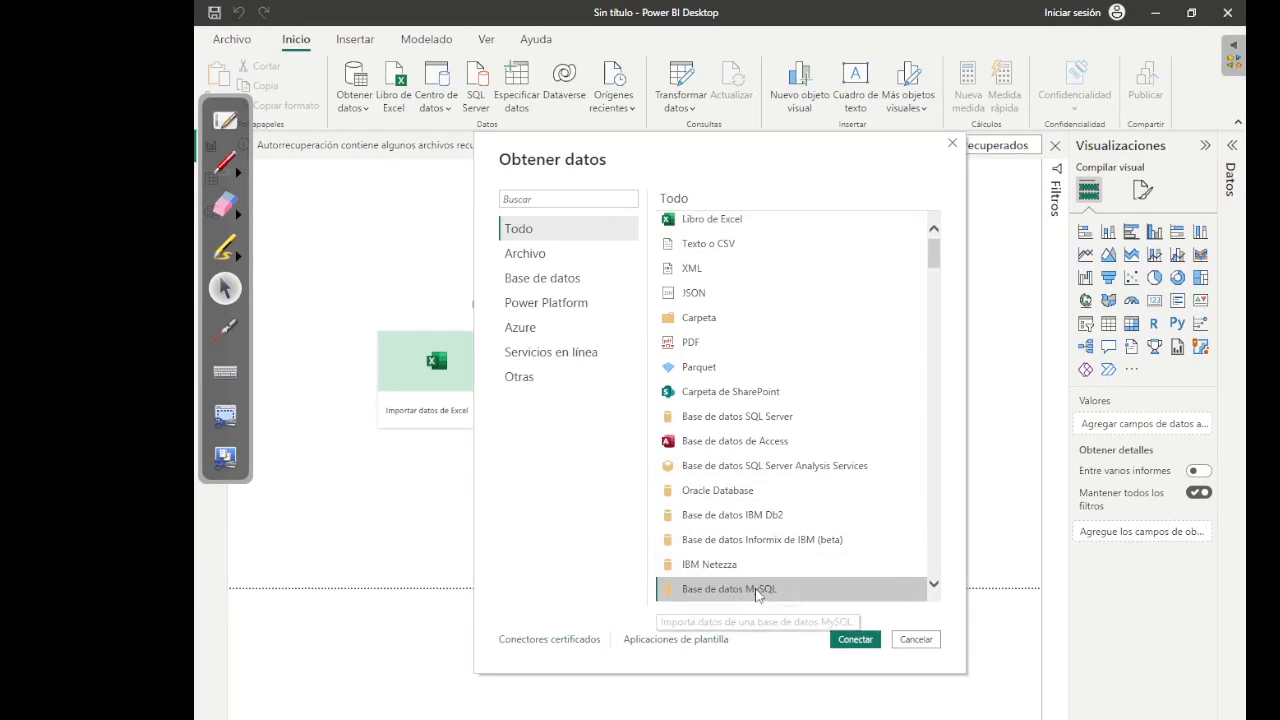
{"action": "scroll", "coordinate": [787, 563], "scroll_direction": "down", "scroll_amount": 3}
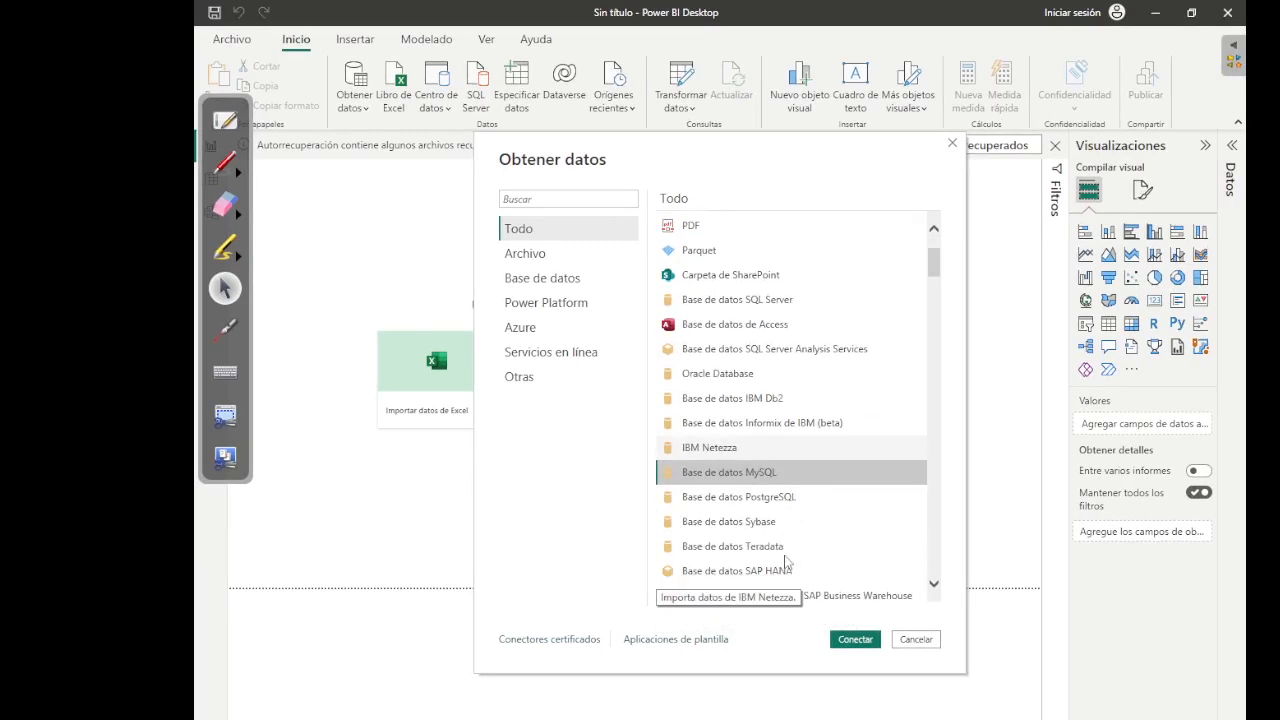
{"action": "scroll", "coordinate": [712, 442], "scroll_direction": "down", "scroll_amount": 2}
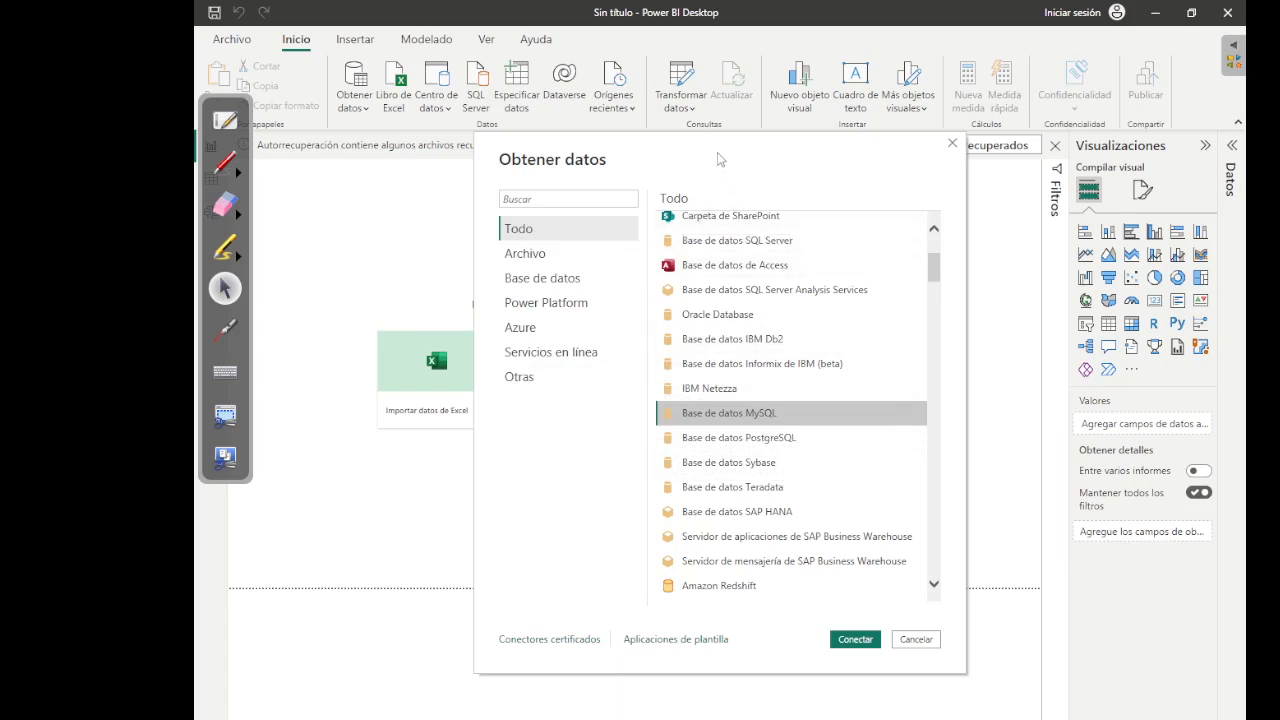
{"action": "left_click", "coordinate": [855, 640]}
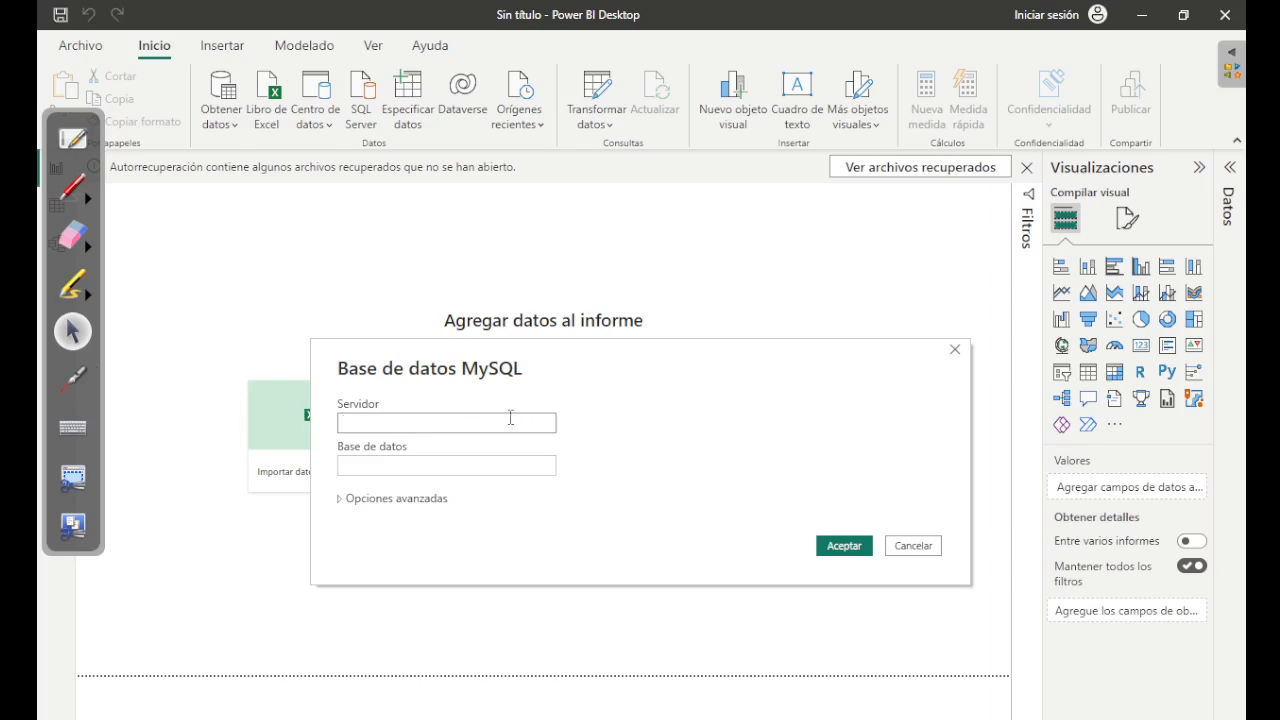
Set the MySQL connection's server to localhost
{"action": "type", "text": "lolcaho"}
{"action": "type", "text": "st"}
{"action": "key", "text": "BackSpace"}
{"action": "key", "text": "BackSpace"}
{"action": "key", "text": "BackSpace"}
{"action": "key", "text": "BackSpace"}
{"action": "key", "text": "BackSpace"}
{"action": "key", "text": "BackSpace"}
{"action": "key", "text": "BackSpace"}
{"action": "type", "text": "calhost"}
{"action": "key", "text": "Tab"}
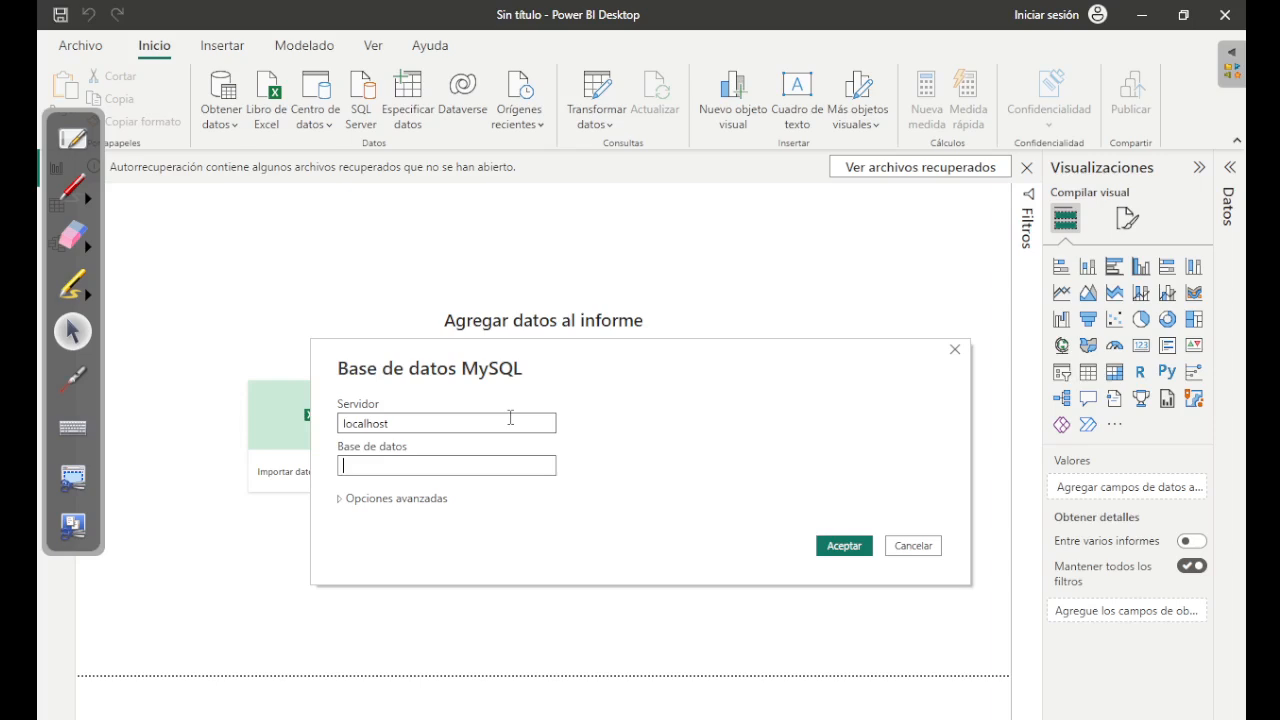
Set the database to contabilidad and connect, accepting the unencrypted connection
{"action": "type", "text": "contabilidad"}
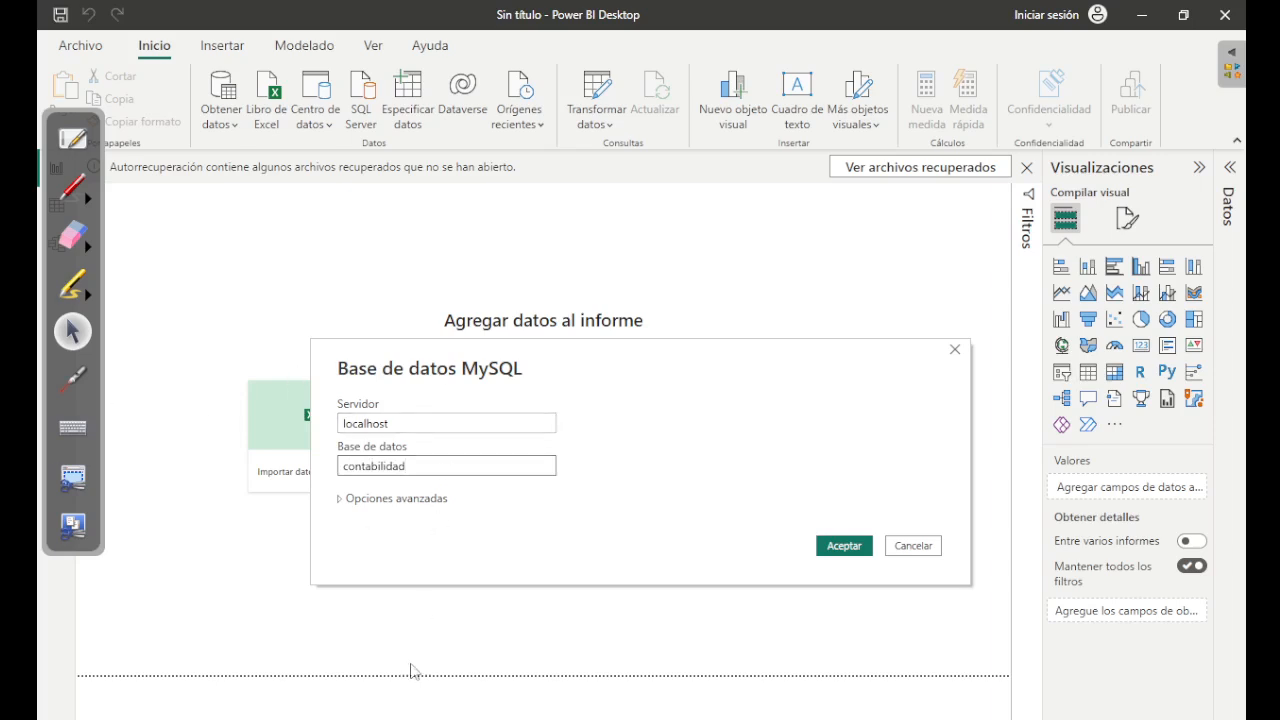
{"action": "left_click", "coordinate": [430, 424]}
{"action": "left_click", "coordinate": [435, 464]}
{"action": "left_click", "coordinate": [841, 551]}
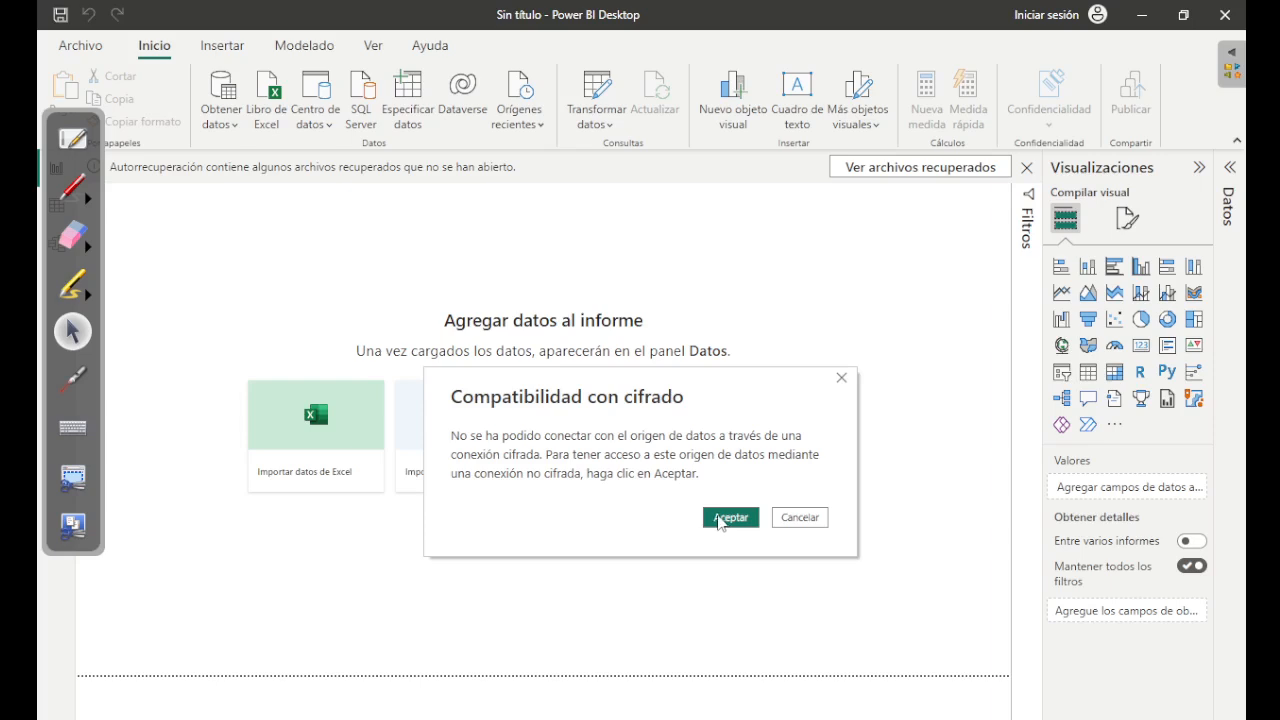
{"action": "left_click", "coordinate": [721, 518]}
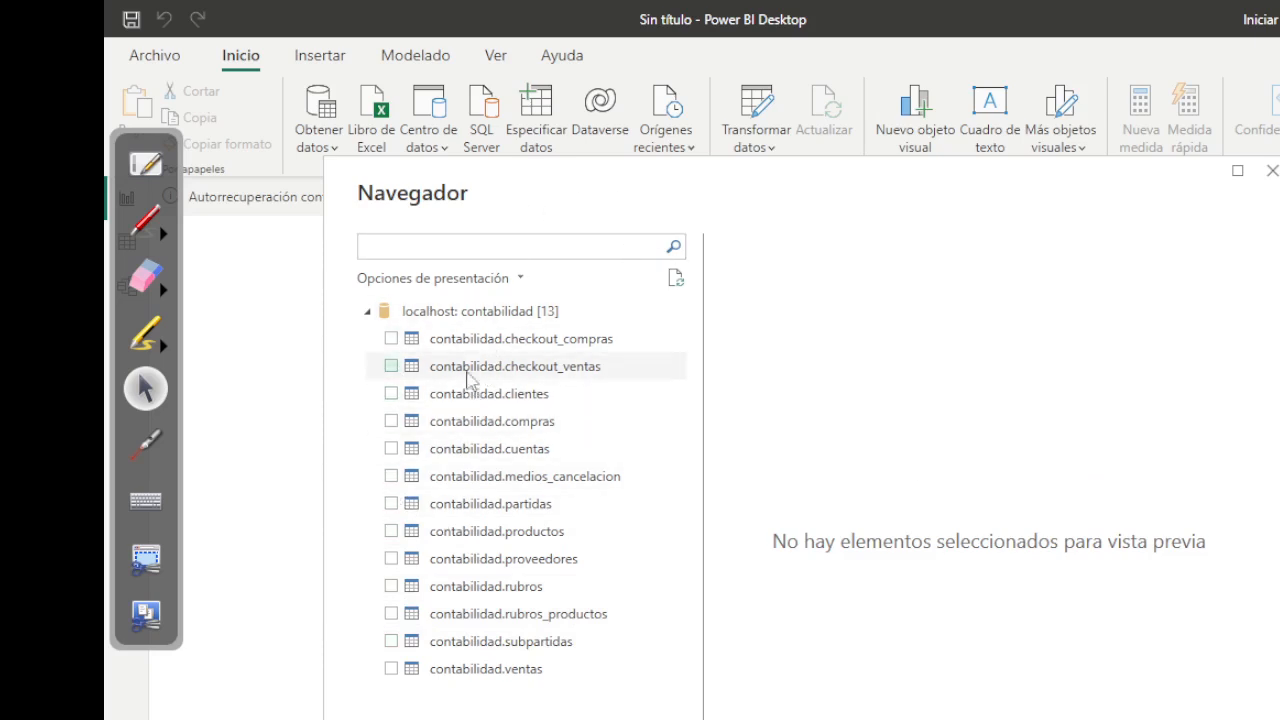
Preview the clientes and ventas tables, comparing the client id column with the cliente_id column
{"action": "left_click", "coordinate": [468, 396]}
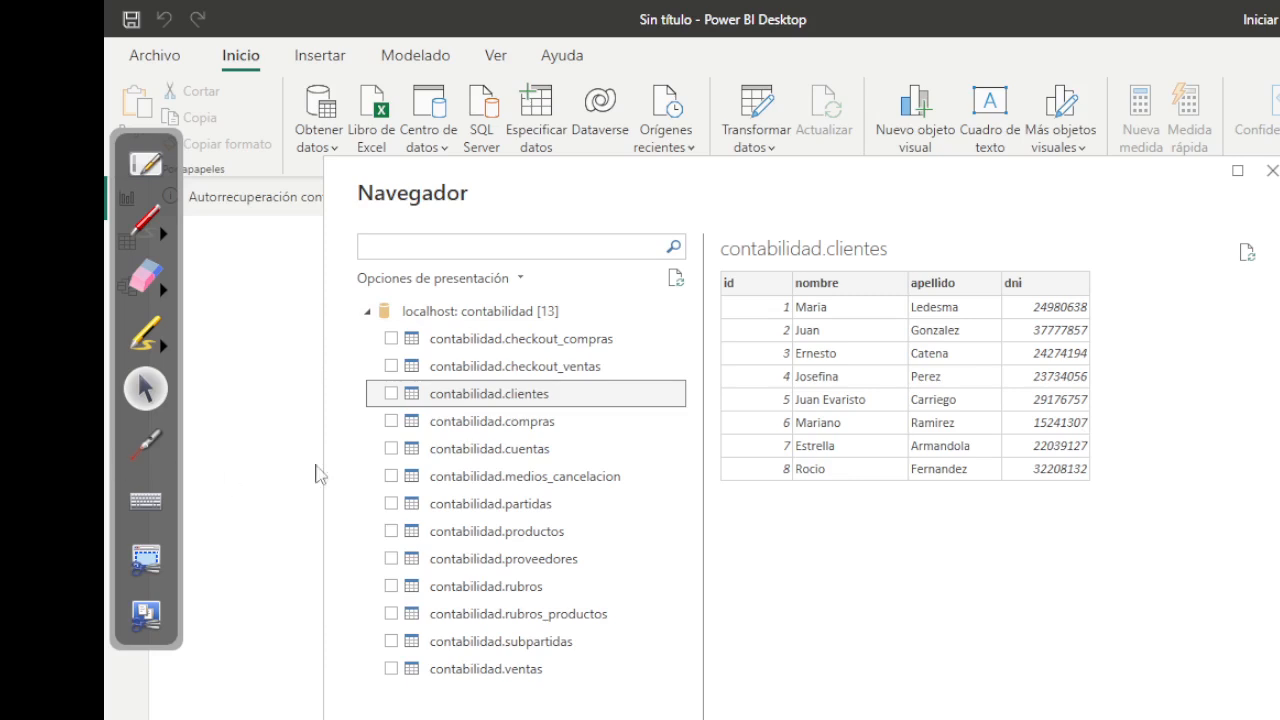
{"action": "left_click", "coordinate": [523, 673]}
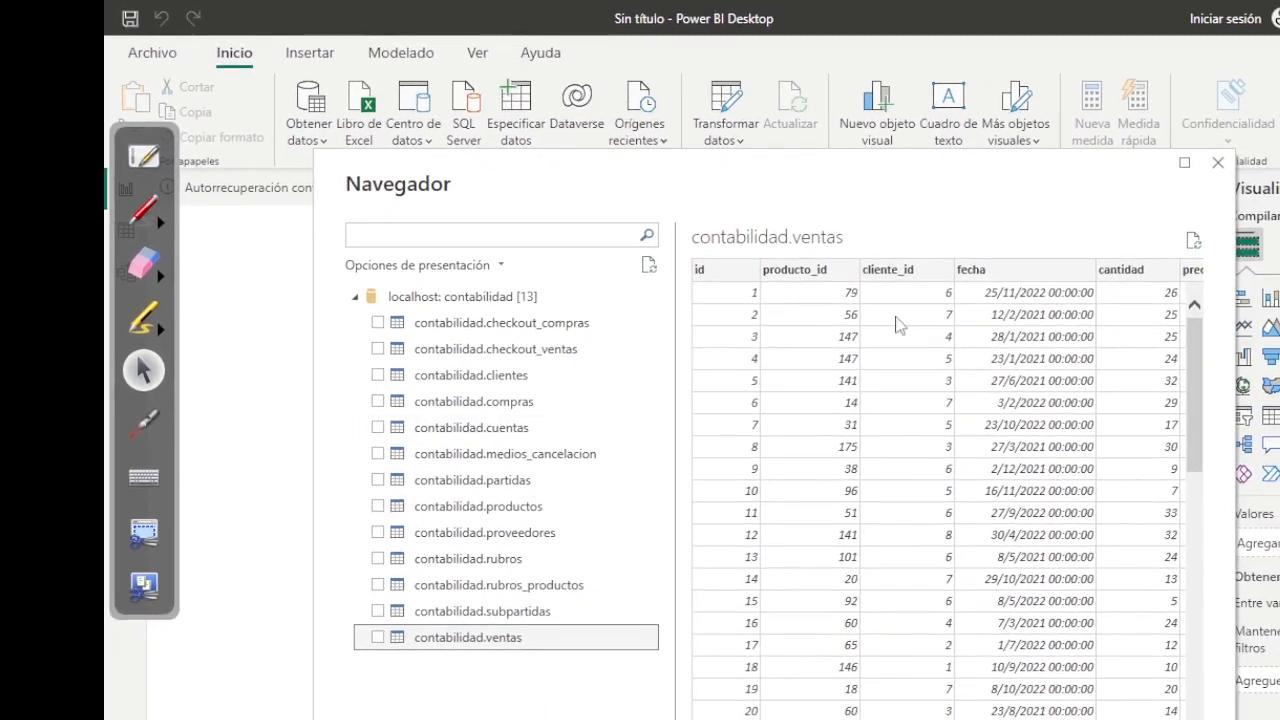
{"action": "scroll", "coordinate": [947, 490], "scroll_direction": "right", "scroll_amount": 4}
{"action": "scroll", "coordinate": [948, 490], "scroll_direction": "right", "scroll_amount": 4}
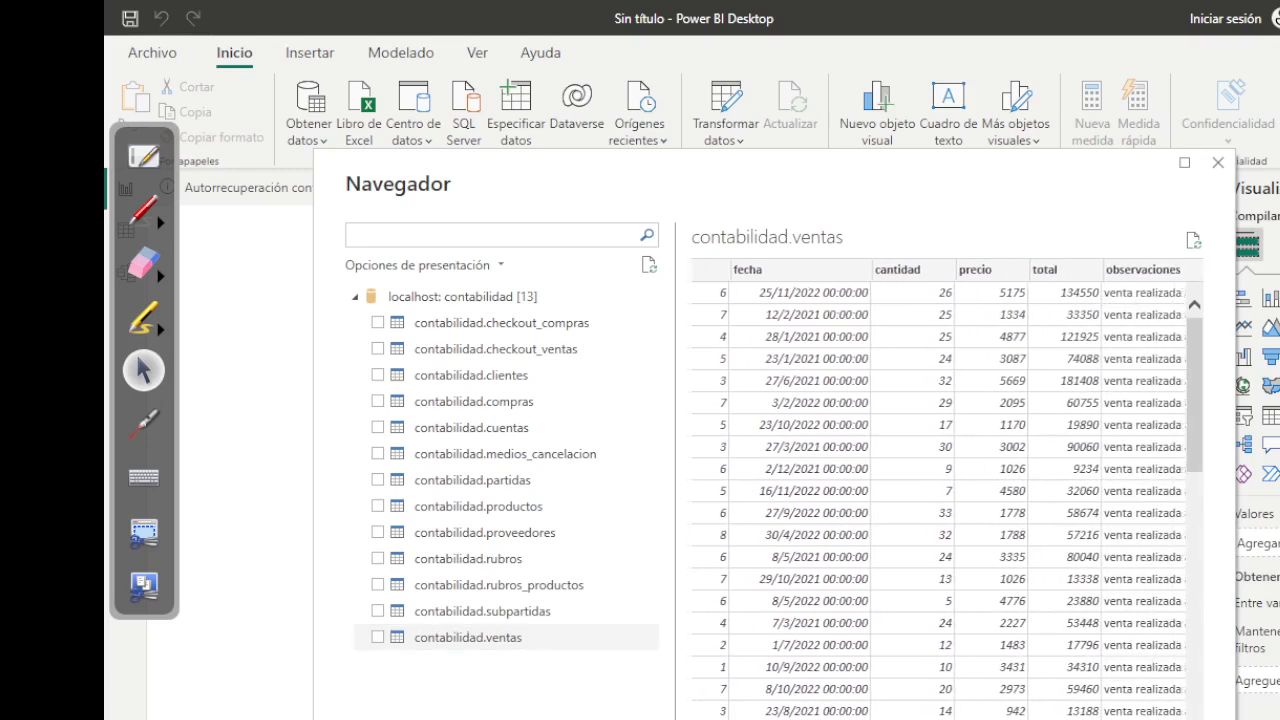
{"action": "scroll", "coordinate": [948, 490], "scroll_direction": "left", "scroll_amount": 8}
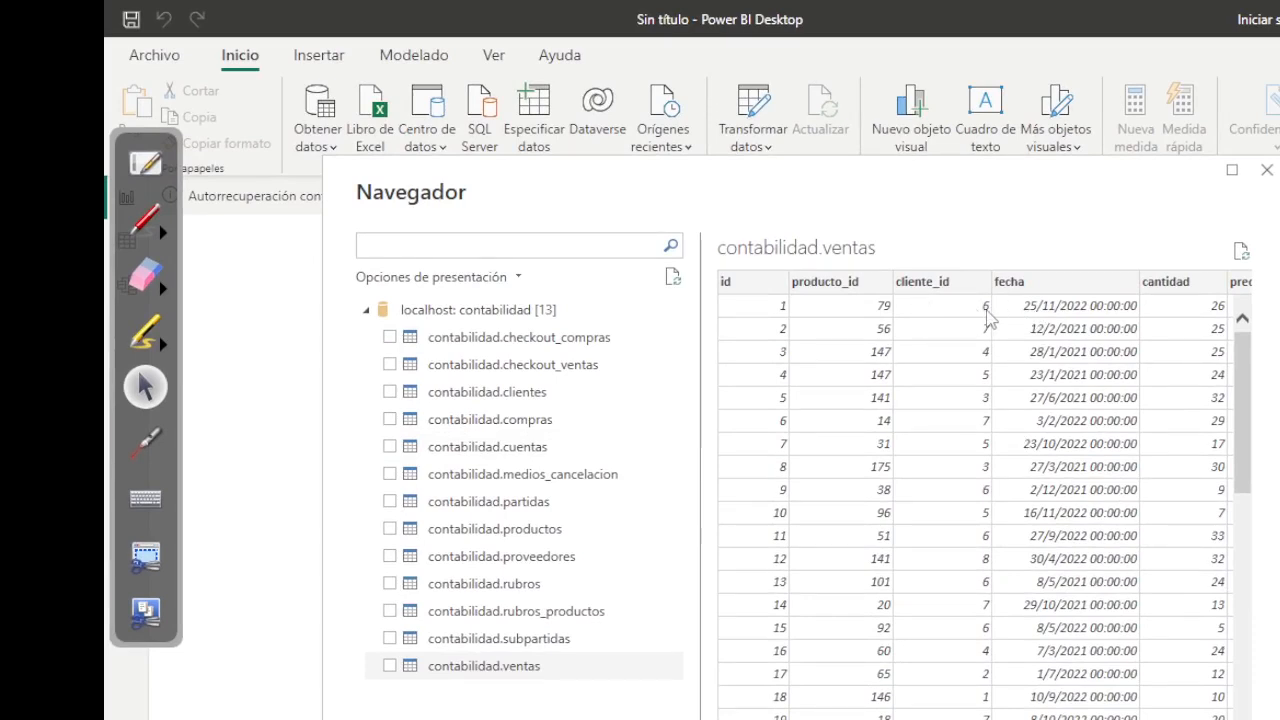
{"action": "left_click", "coordinate": [490, 392]}
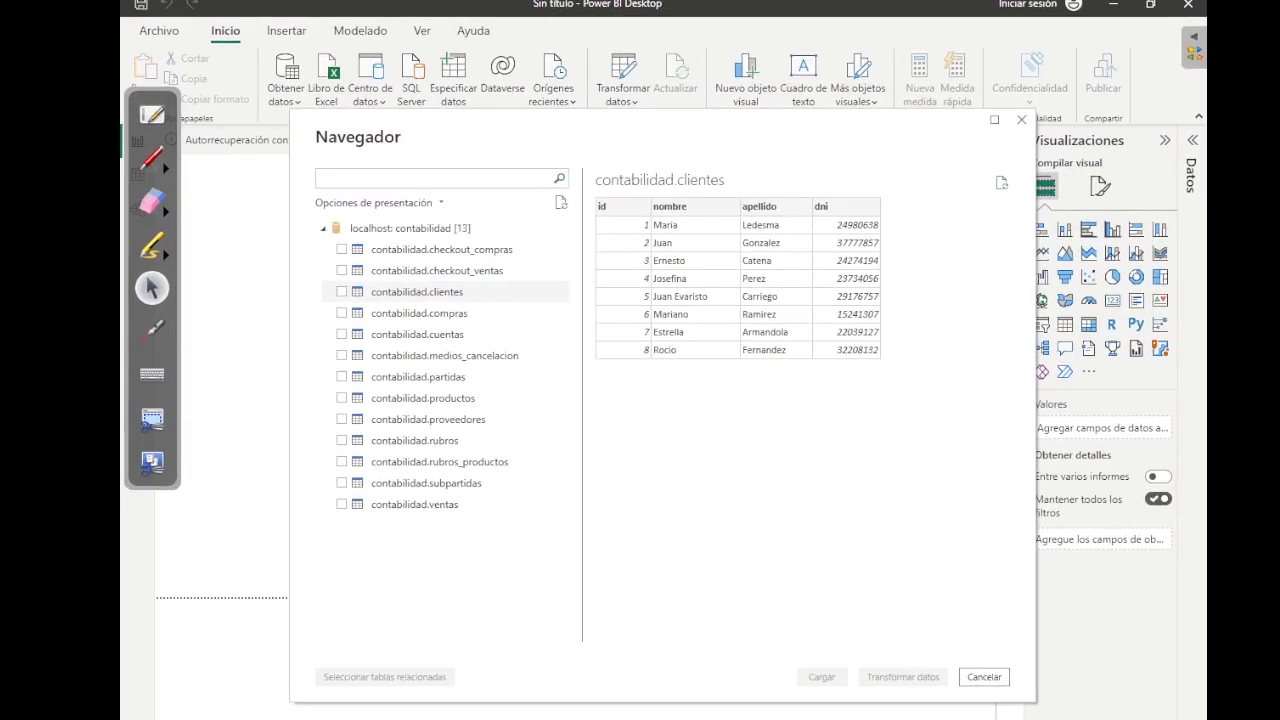
{"action": "left_click", "coordinate": [478, 512]}
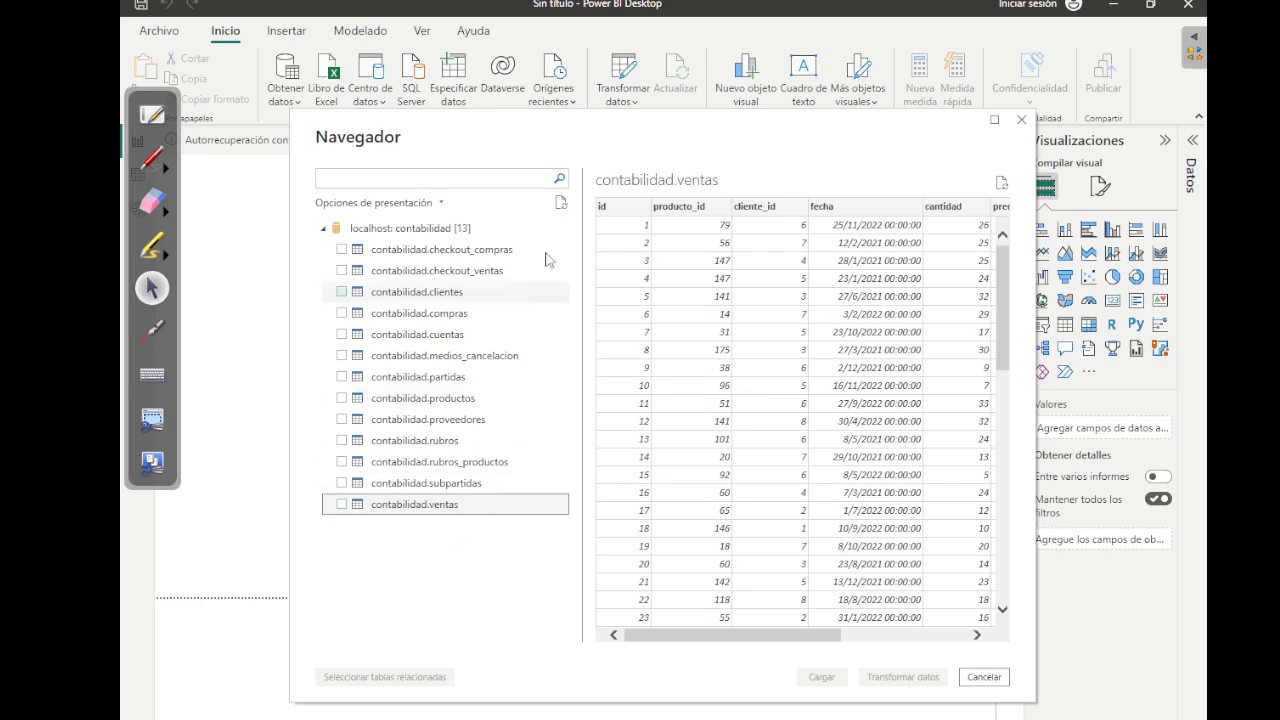
Select the ventas, productos and rubros_productos tables of the contabilidad database and load them
{"action": "left_click", "coordinate": [341, 505]}
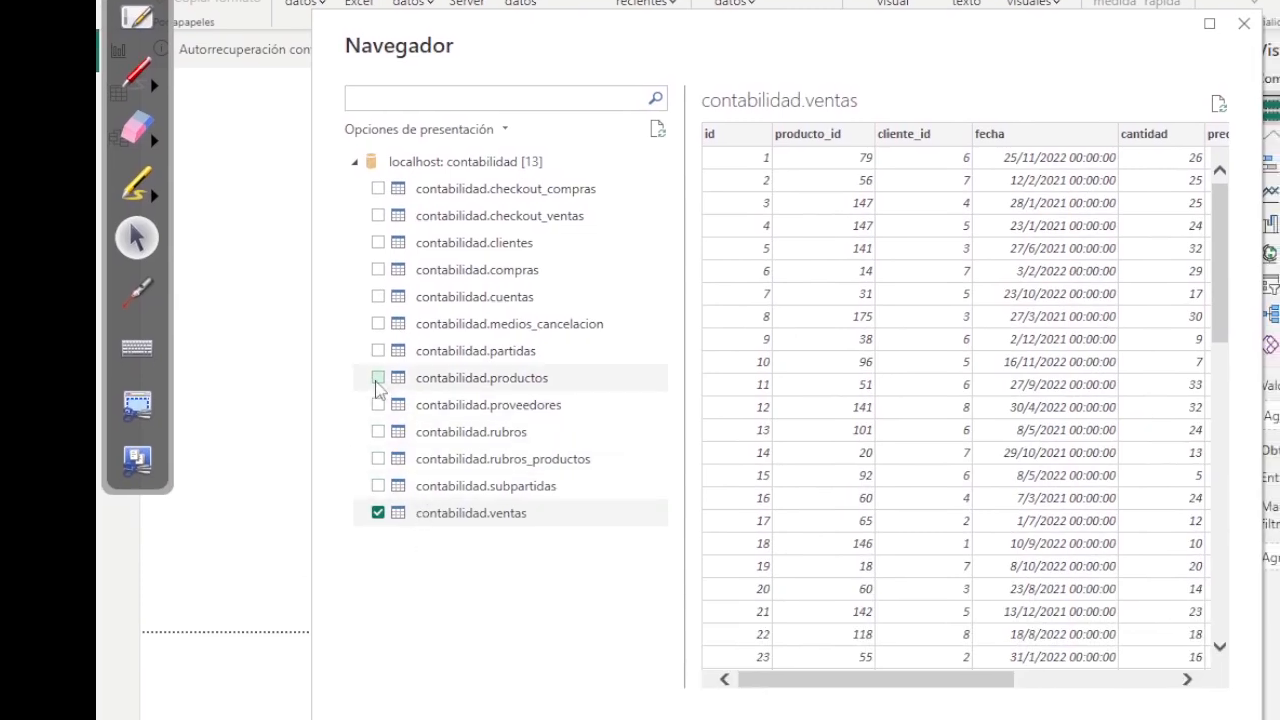
{"action": "left_click", "coordinate": [378, 379]}
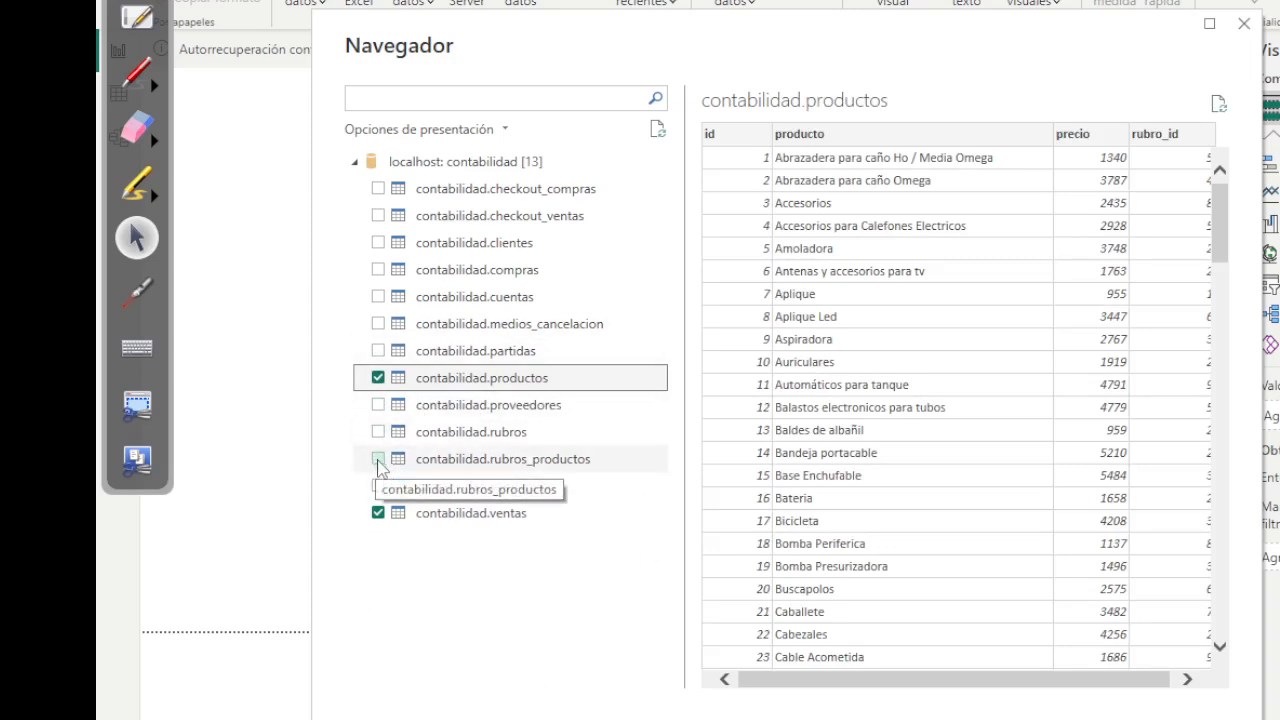
{"action": "left_click", "coordinate": [378, 460]}
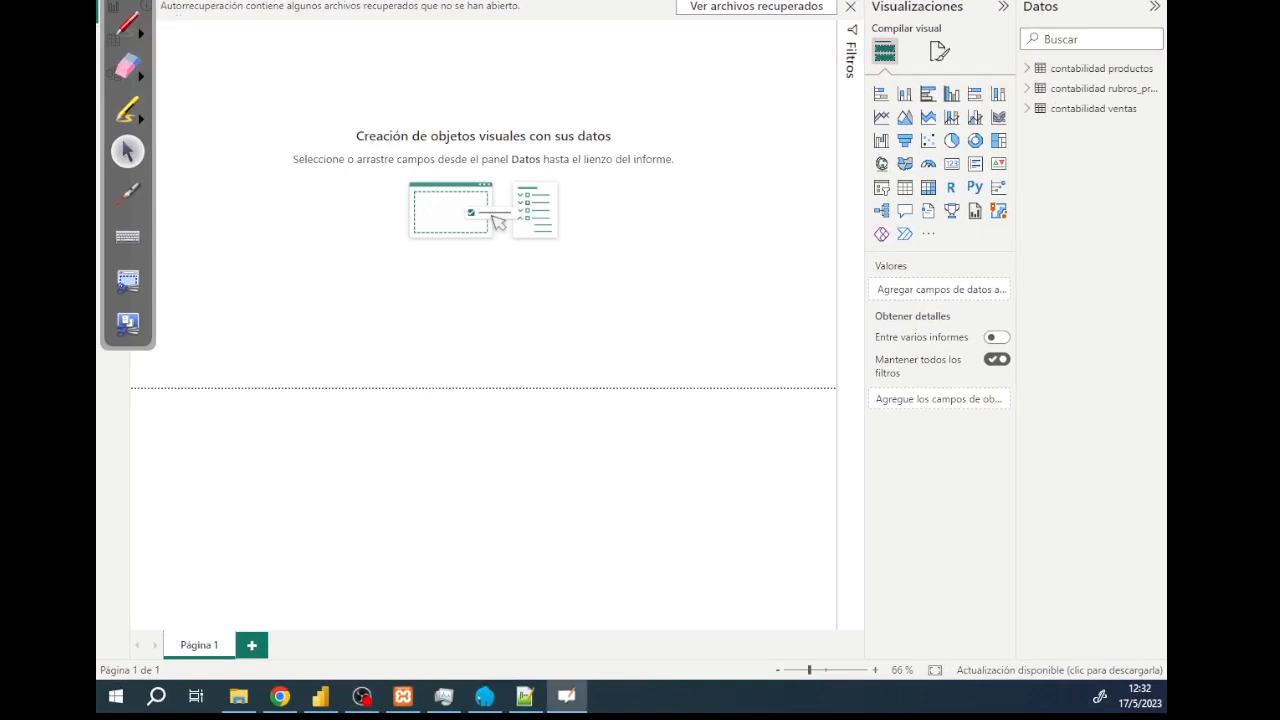
Collapse the floating annotation toolbar and move it clear of the view switcher
{"action": "key", "text": "ctrl+shift+h"}
{"action": "key", "text": "ctrl+shift+h"}
{"action": "left_click", "coordinate": [129, 1]}
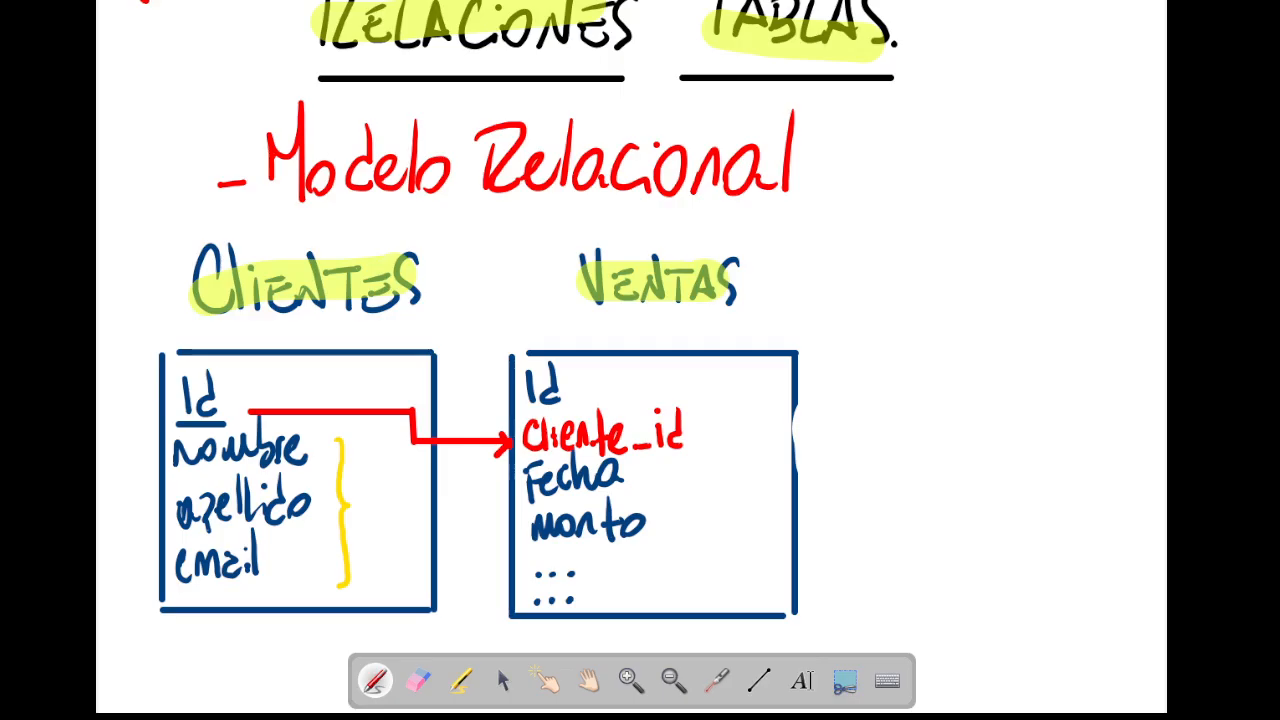
{"action": "key", "text": "ctrl+shift+h"}
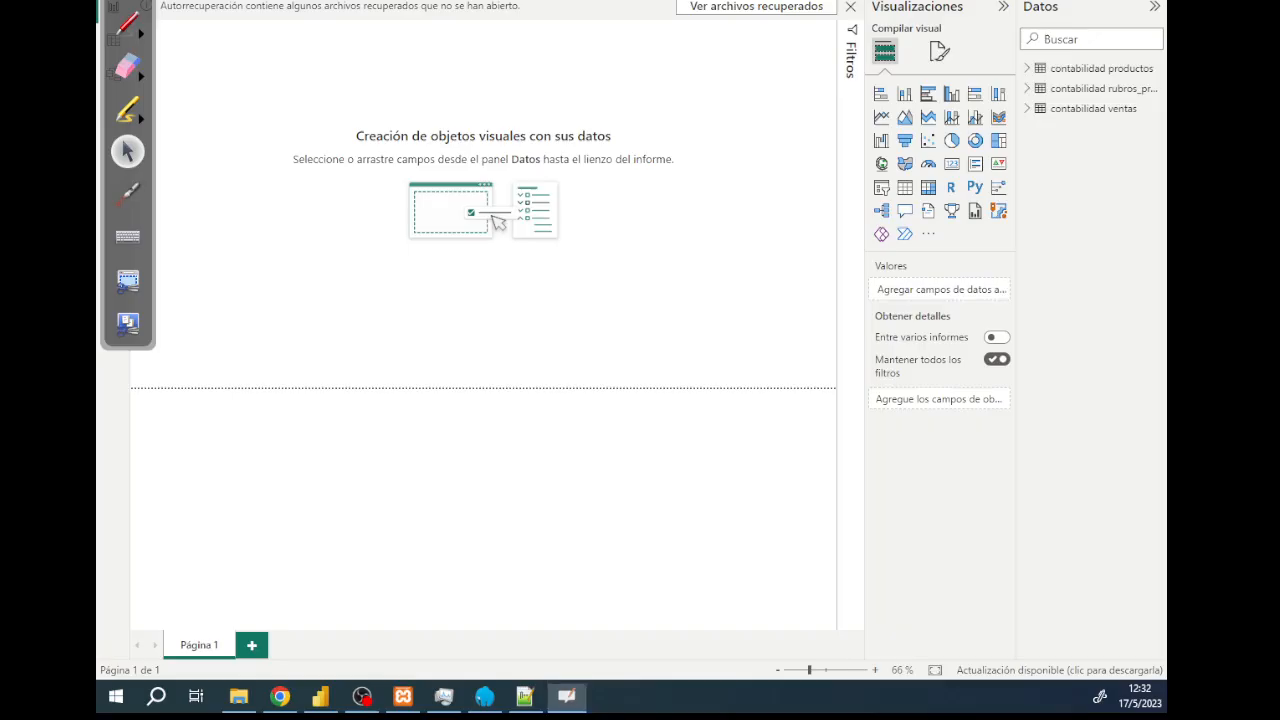
{"action": "left_click", "coordinate": [148, 4]}
{"action": "key", "text": "ctrl+shift+h"}
{"action": "left_click_drag", "start_coordinate": [149, 3], "coordinate": [129, 443]}
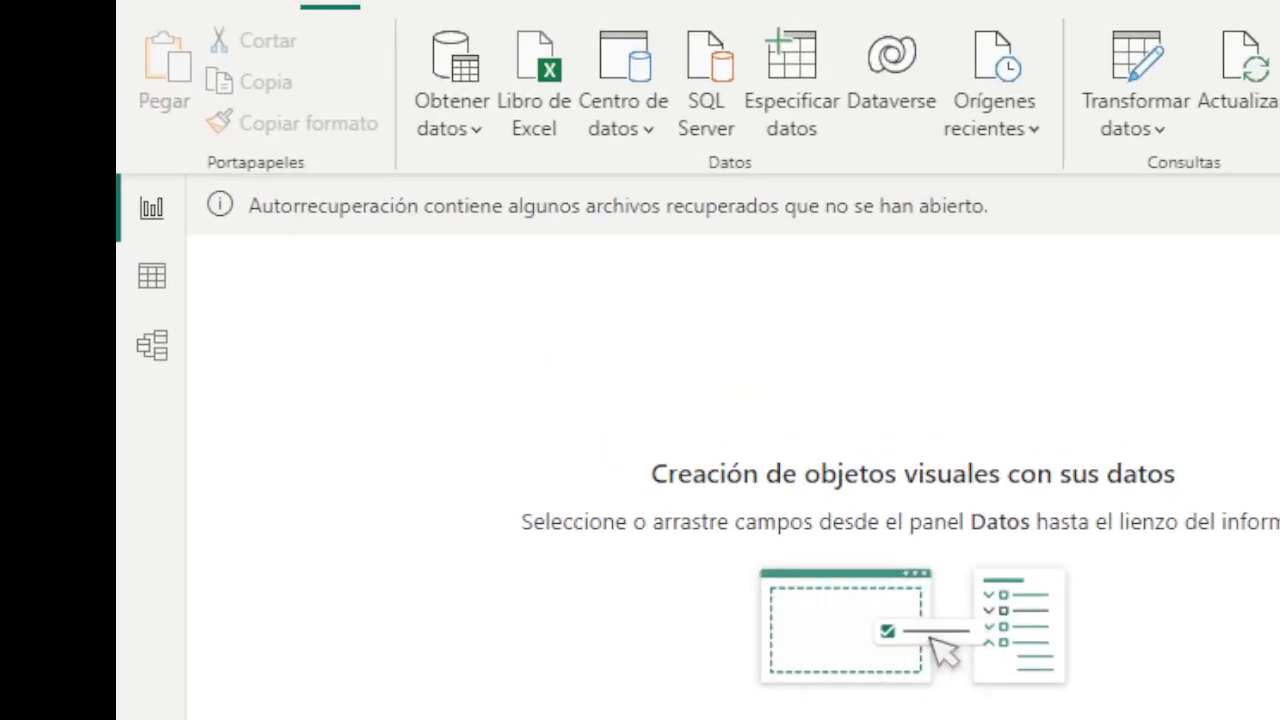
Open the model view and collapse the Propiedades and Datos panes to enlarge the diagram
{"action": "left_click", "coordinate": [154, 348]}
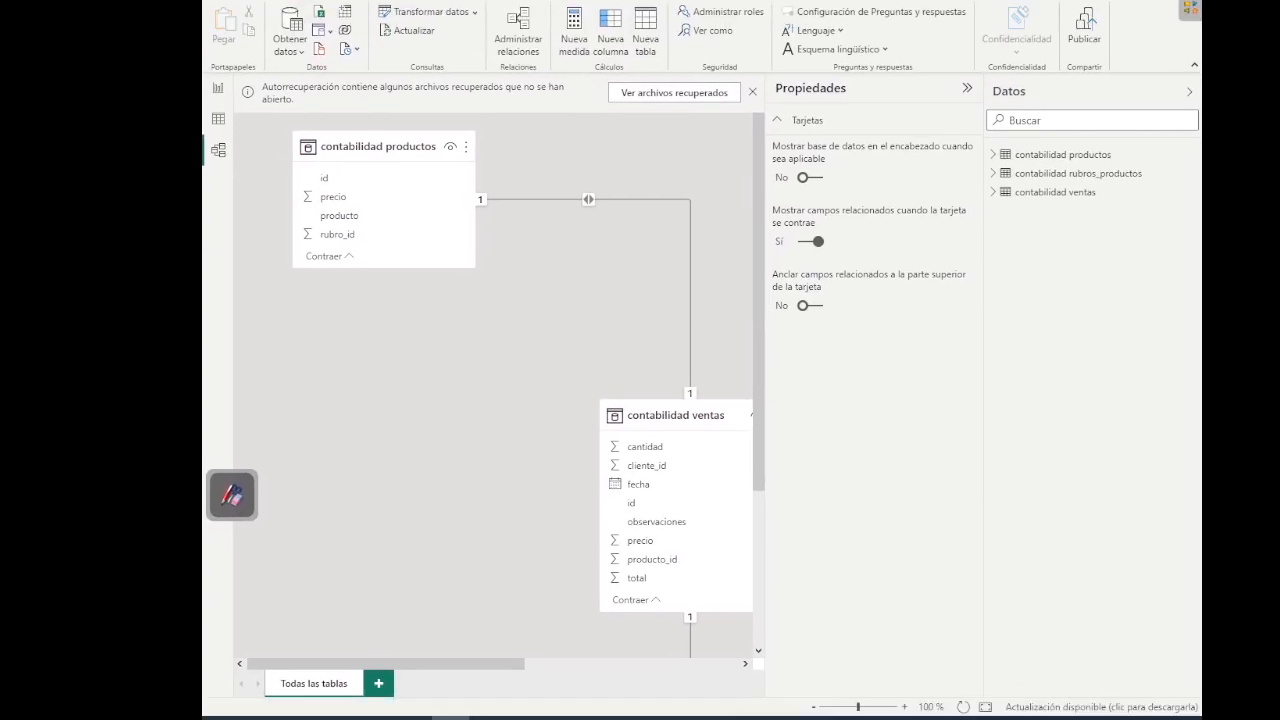
{"action": "left_click", "coordinate": [967, 91]}
{"action": "left_click", "coordinate": [1189, 91]}
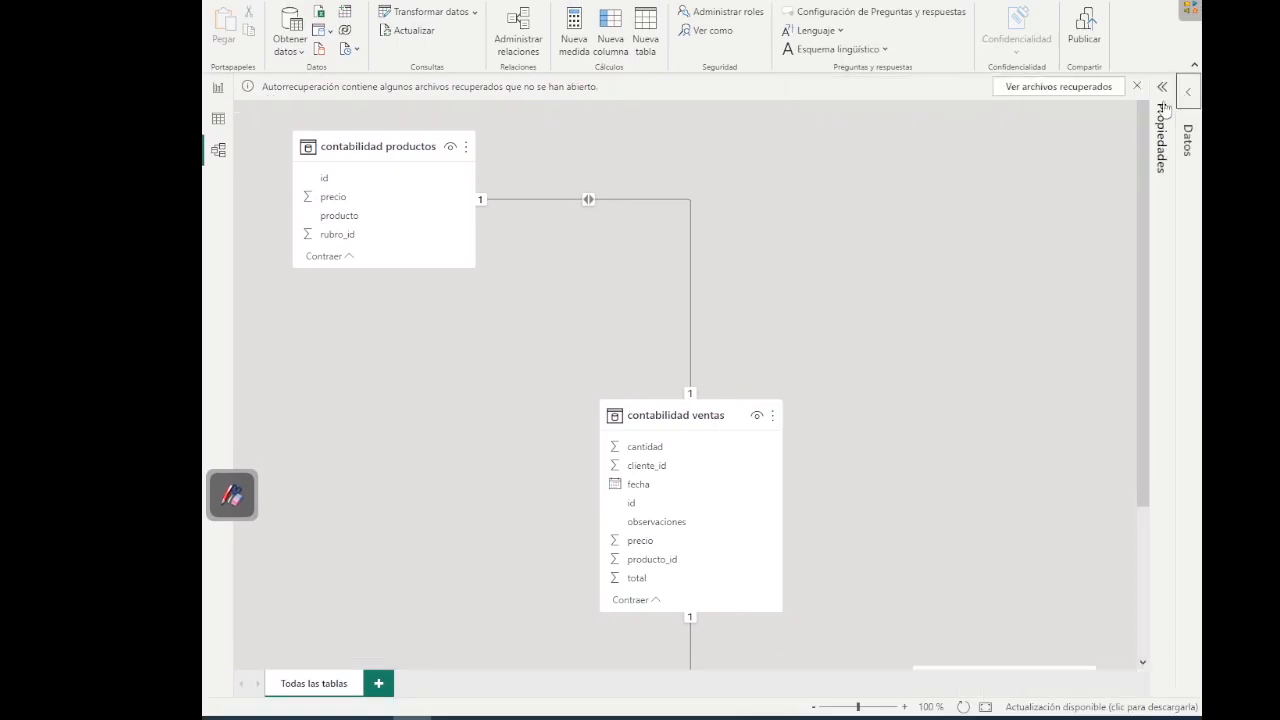
Move the rubros_productos card up beside the other tables and shift the ventas card slightly
{"action": "scroll", "coordinate": [868, 220], "scroll_direction": "down", "scroll_amount": 2}
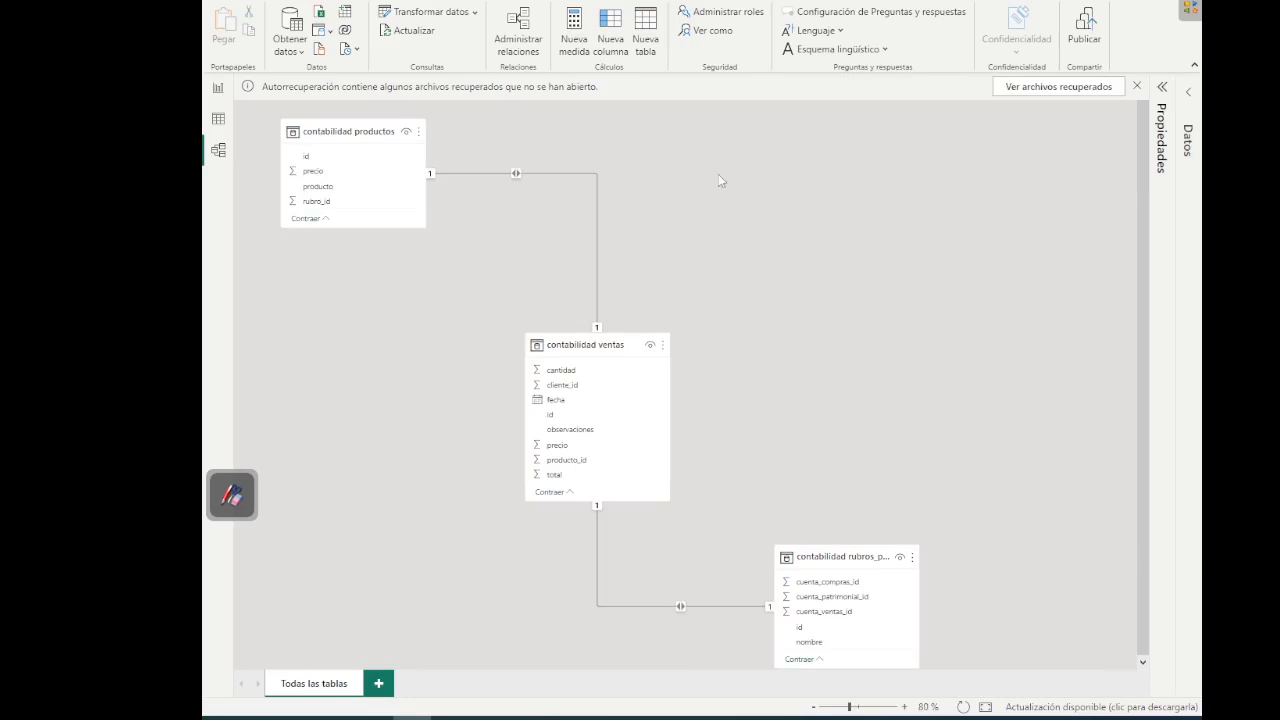
{"action": "left_click_drag", "start_coordinate": [854, 557], "coordinate": [854, 246]}
{"action": "left_click_drag", "start_coordinate": [616, 347], "coordinate": [586, 317]}
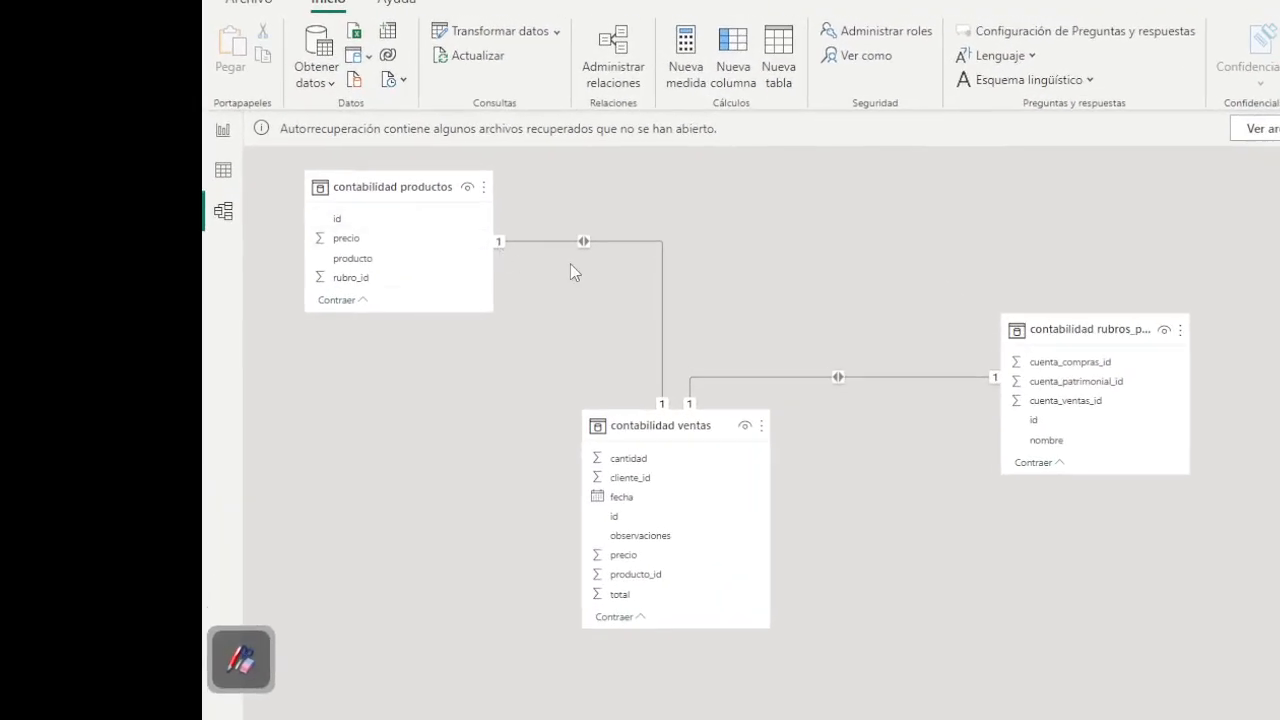
Delete the relationships linking ventas to productos and ventas to rubros_productos
{"action": "left_click", "coordinate": [583, 244]}
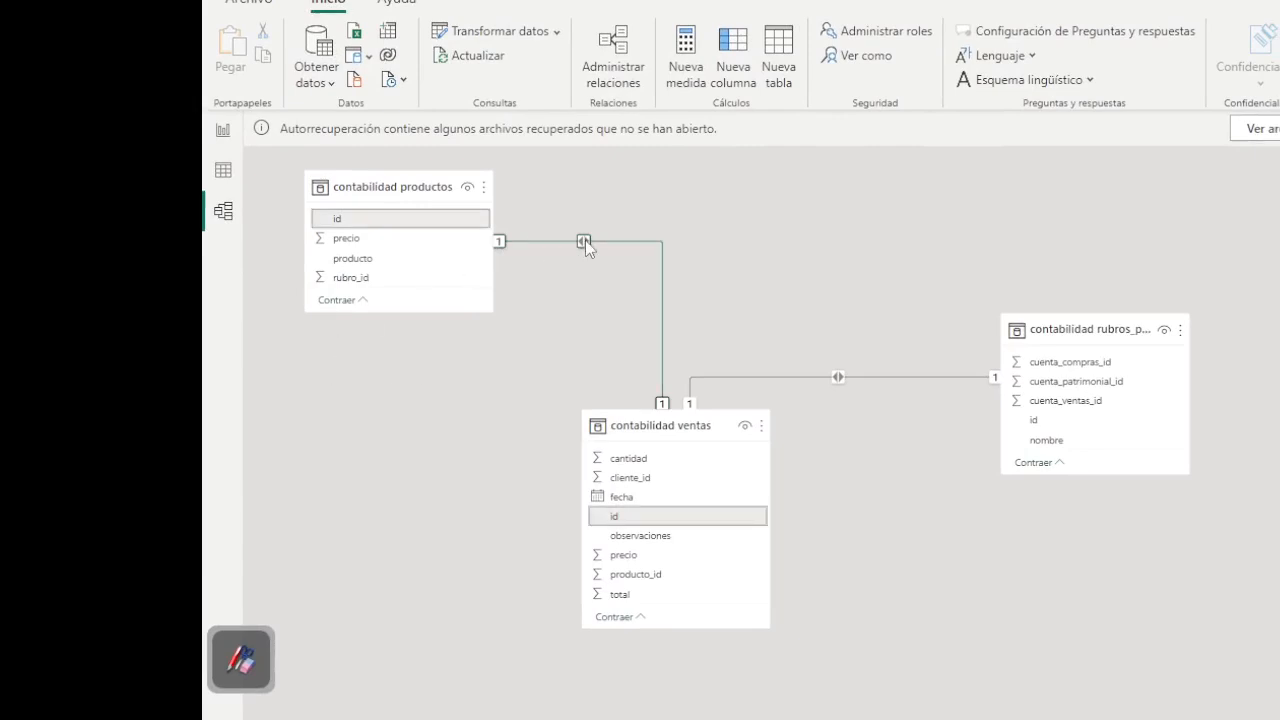
{"action": "key", "text": "Delete"}
{"action": "left_click", "coordinate": [952, 495]}
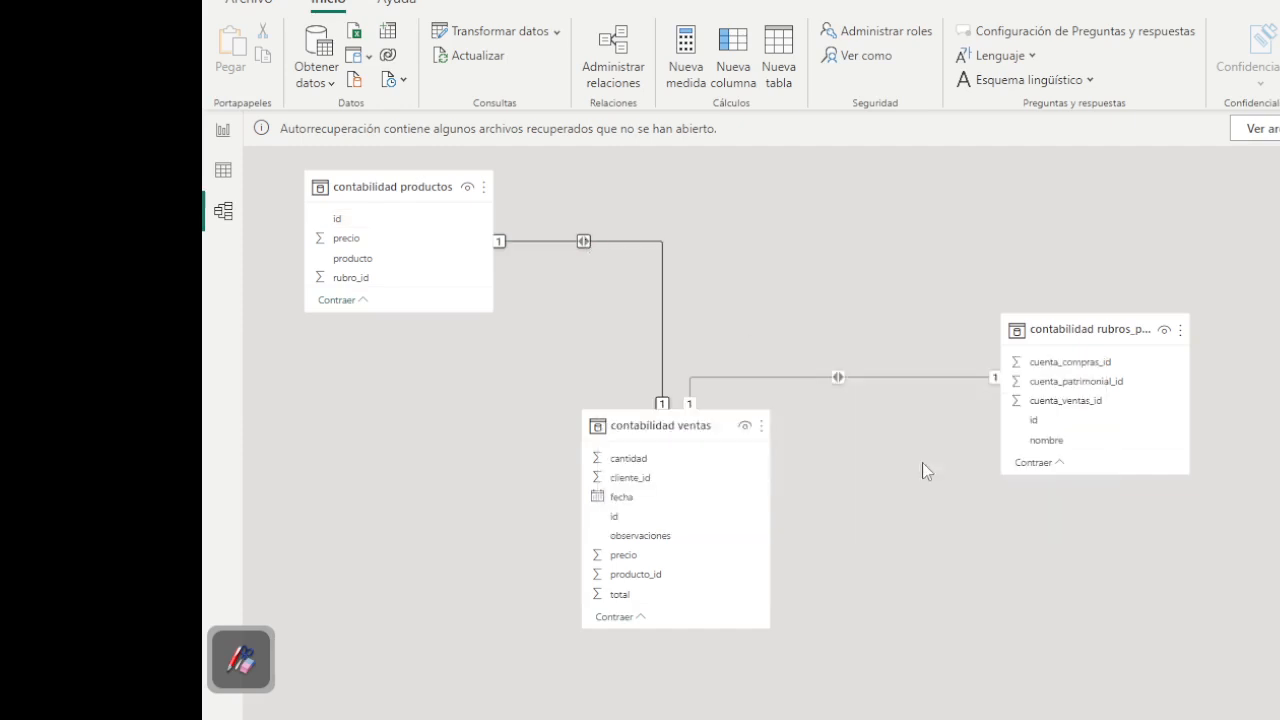
{"action": "left_click", "coordinate": [834, 378]}
{"action": "key", "text": "Delete"}
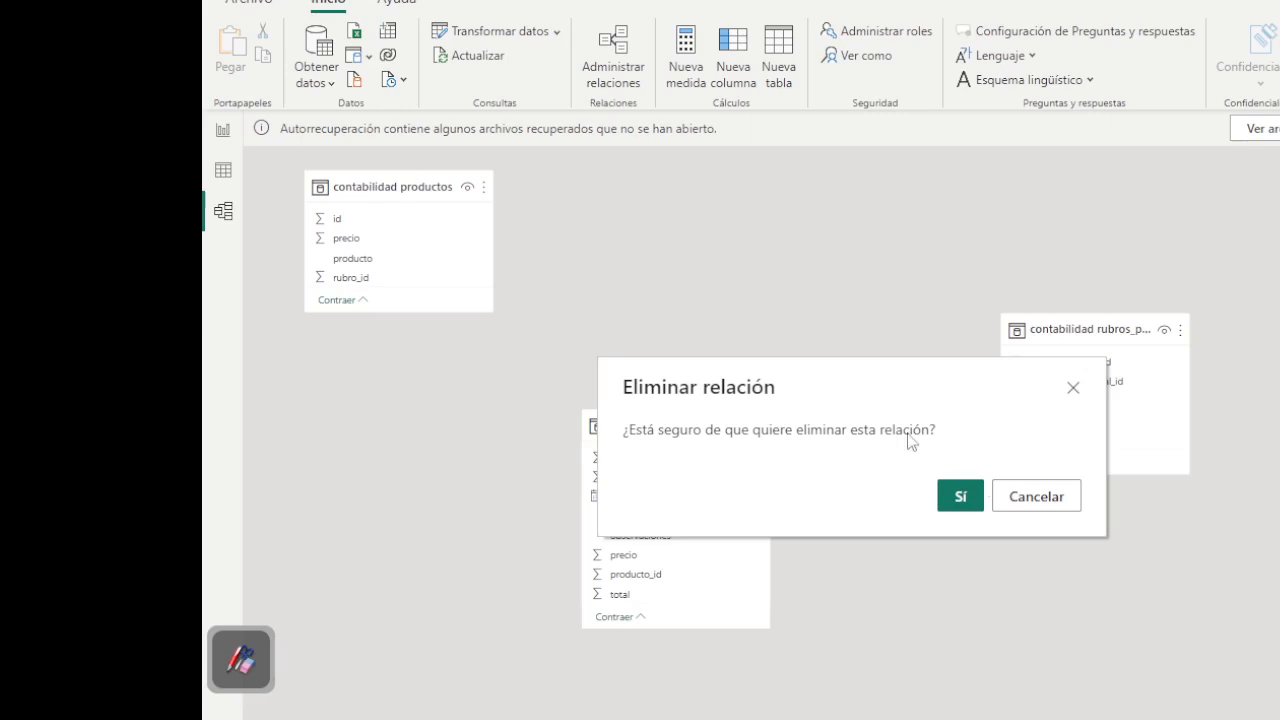
{"action": "left_click", "coordinate": [963, 494]}
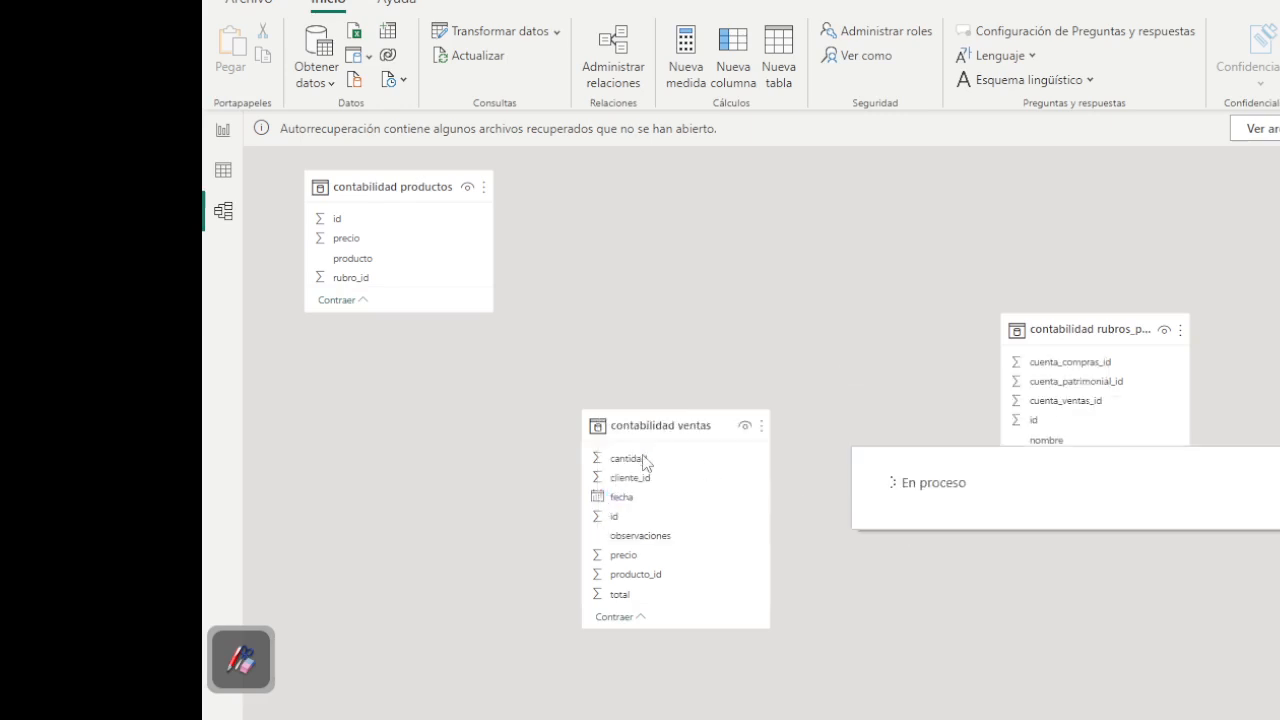
Arrange the table cards in a row ordered ventas, productos, rubros_productos
{"action": "left_click_drag", "start_coordinate": [651, 427], "coordinate": [440, 390]}
{"action": "left_click_drag", "start_coordinate": [406, 195], "coordinate": [834, 360]}
{"action": "left_click_drag", "start_coordinate": [1049, 327], "coordinate": [1091, 407]}
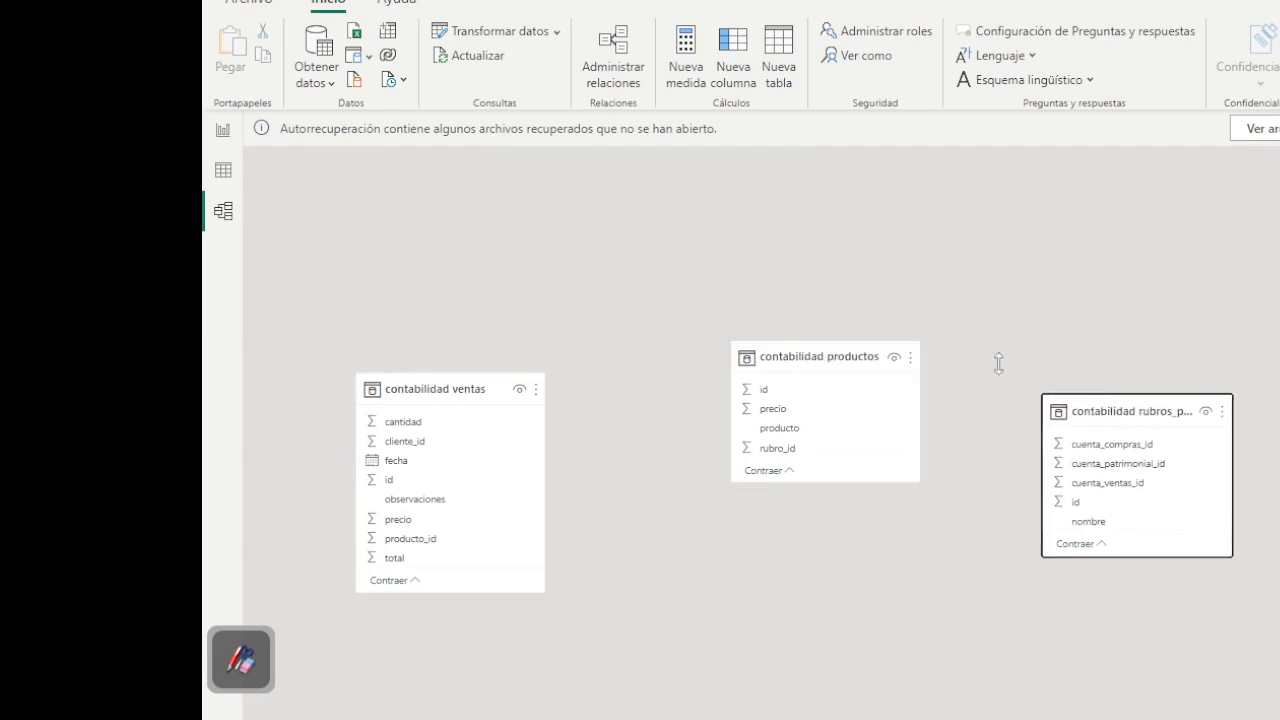
{"action": "left_click_drag", "start_coordinate": [820, 369], "coordinate": [733, 408]}
Lengthen the ventas and productos cards and move the ventas card slightly up towards productos
{"action": "left_click_drag", "start_coordinate": [499, 596], "coordinate": [499, 624]}
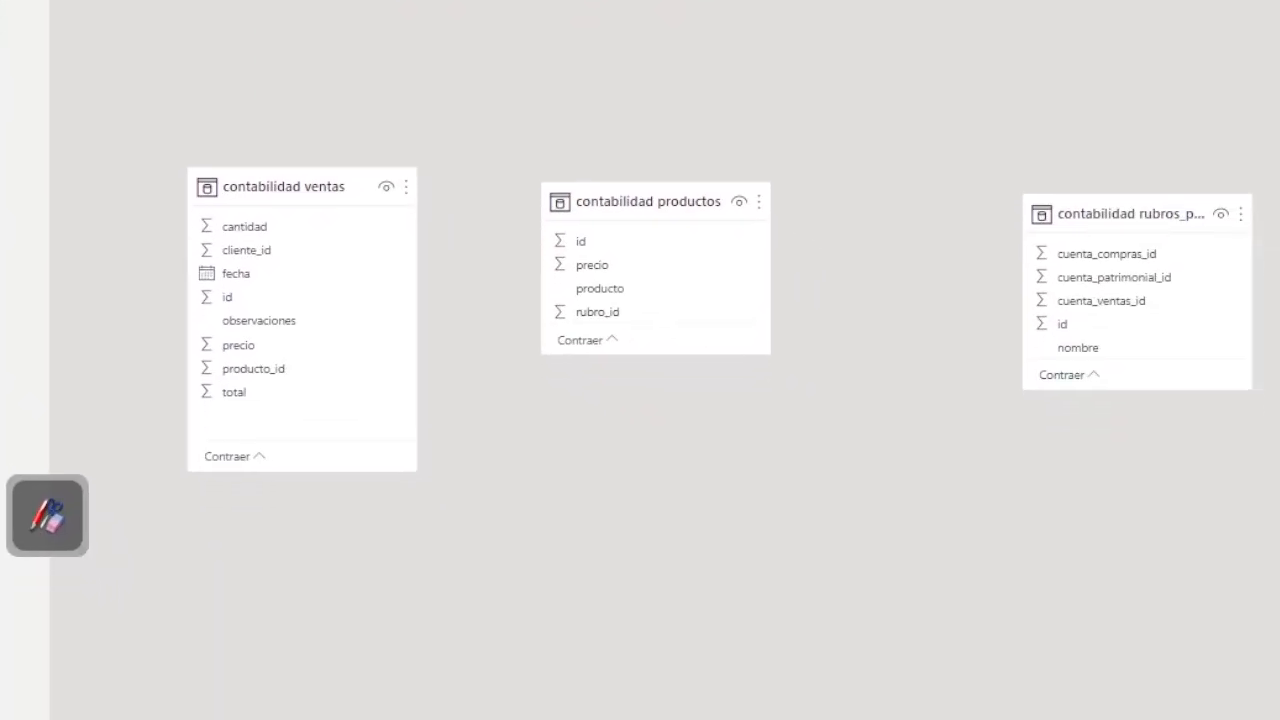
{"action": "left_click_drag", "start_coordinate": [290, 200], "coordinate": [346, 137]}
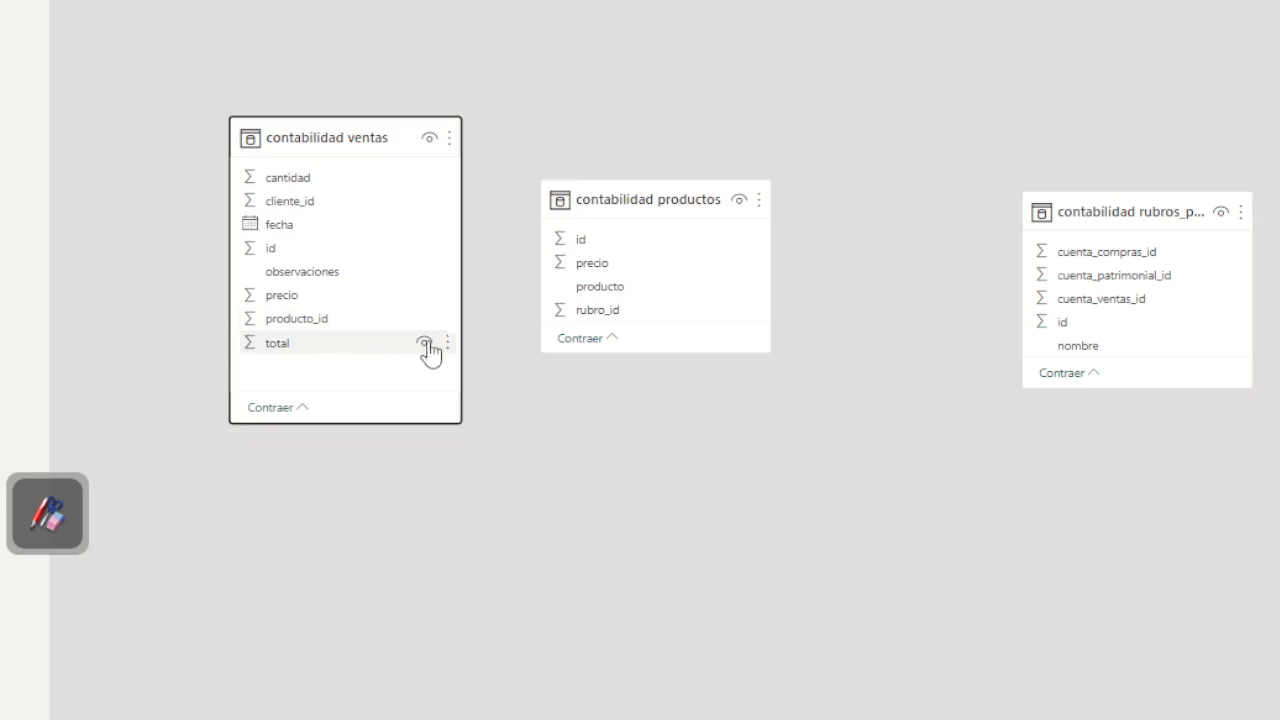
{"action": "left_click_drag", "start_coordinate": [729, 352], "coordinate": [723, 543]}
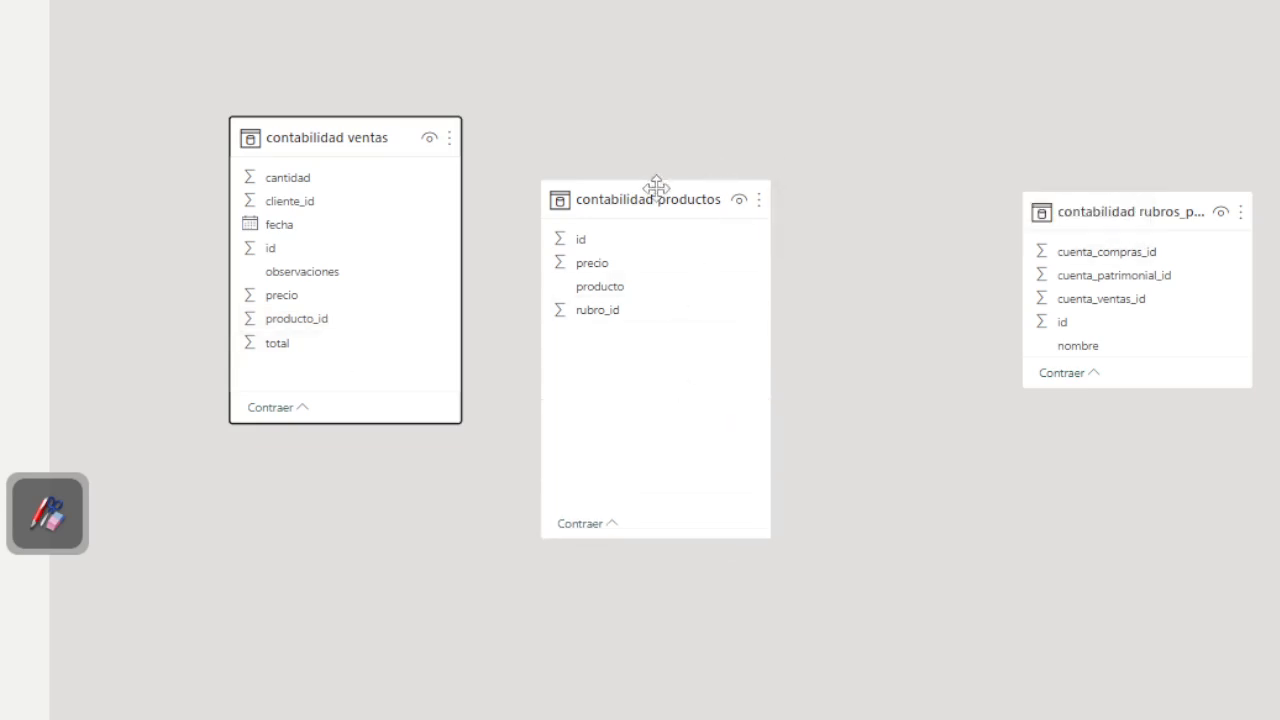
Lengthen the rubros_productos card, move it close beside productos, and raise both cards to roughly align with ventas
{"action": "left_click_drag", "start_coordinate": [654, 186], "coordinate": [643, 178]}
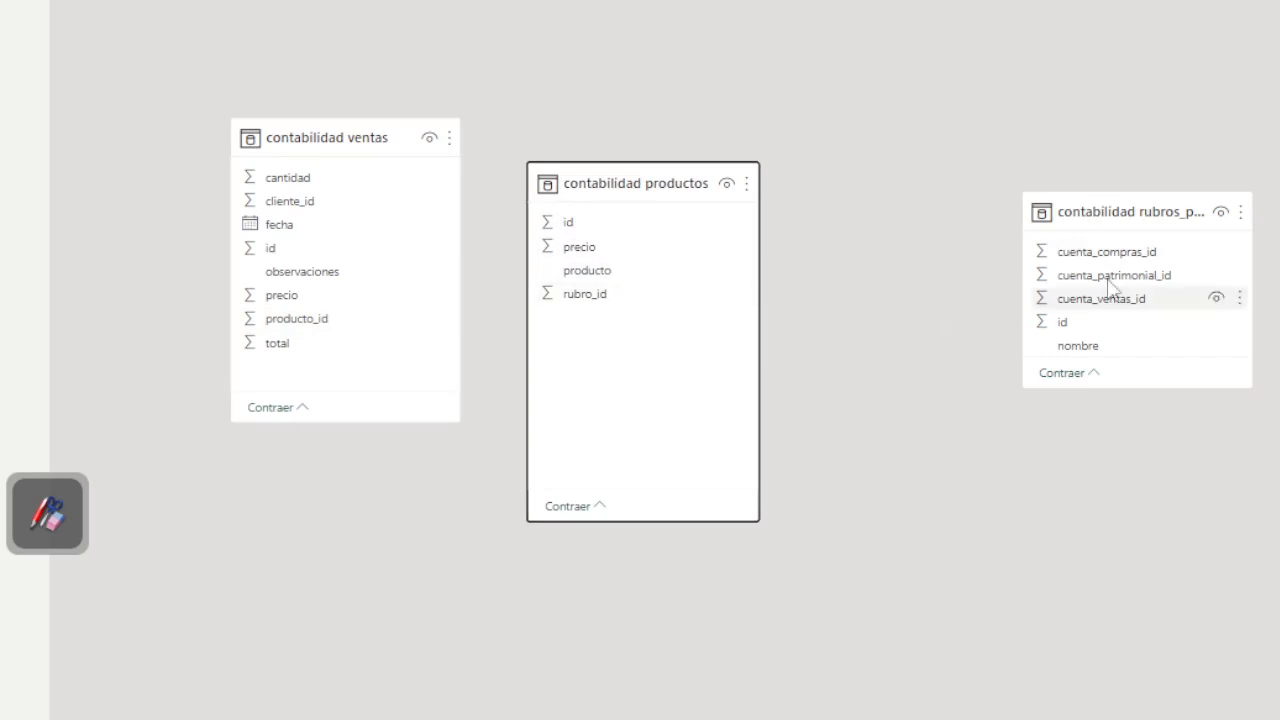
{"action": "left_click_drag", "start_coordinate": [1115, 215], "coordinate": [888, 176]}
{"action": "left_click_drag", "start_coordinate": [953, 352], "coordinate": [966, 462]}
{"action": "left_click_drag", "start_coordinate": [897, 172], "coordinate": [908, 180]}
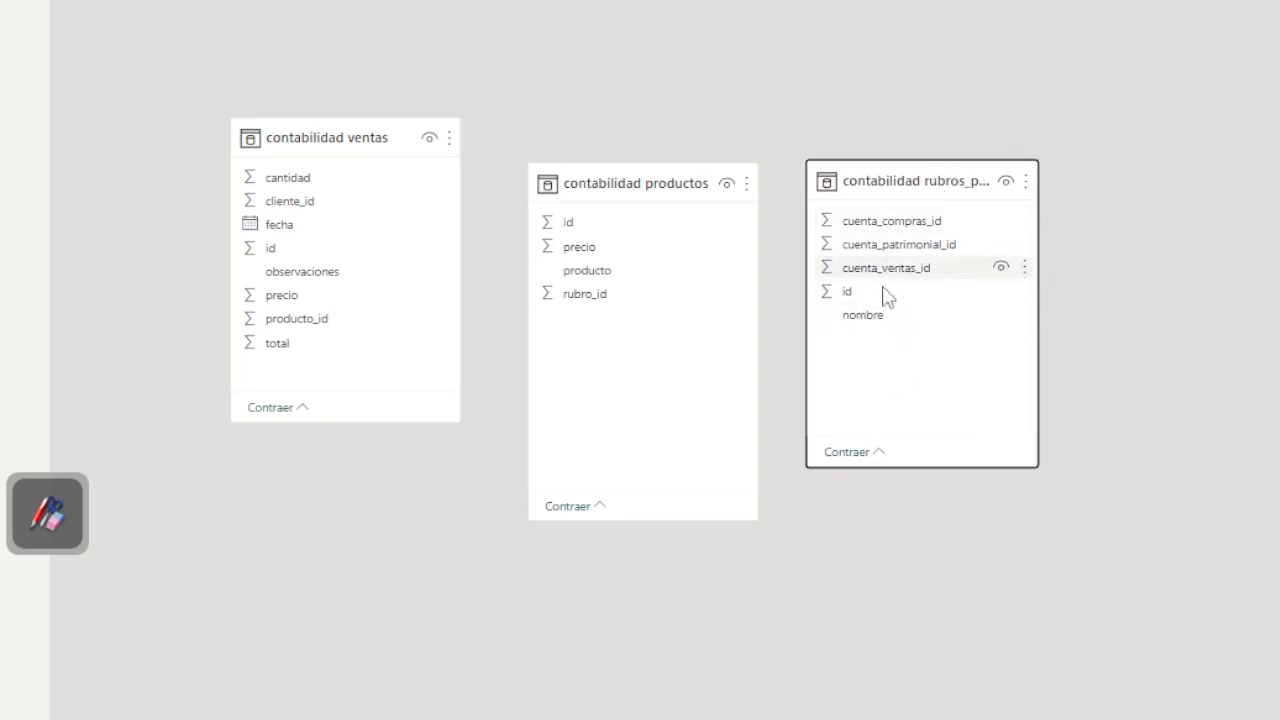
{"action": "left_click_drag", "start_coordinate": [909, 177], "coordinate": [960, 167]}
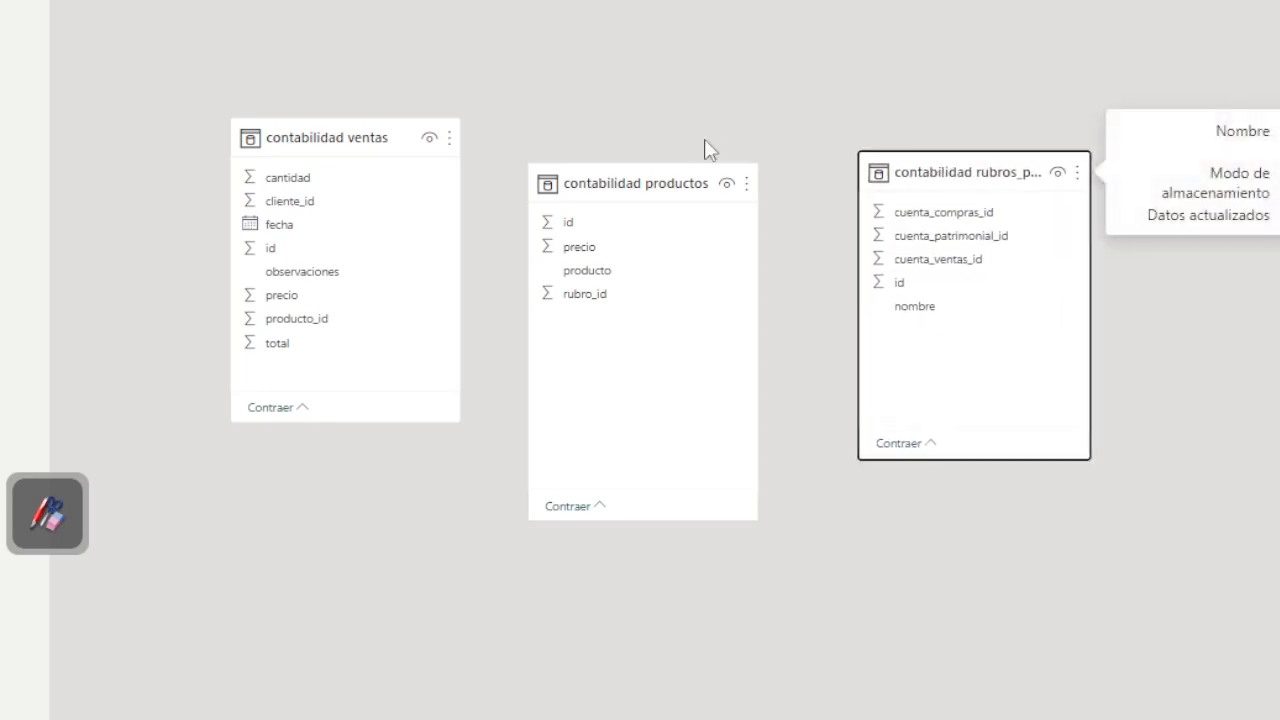
{"action": "left_click_drag", "start_coordinate": [643, 168], "coordinate": [651, 131]}
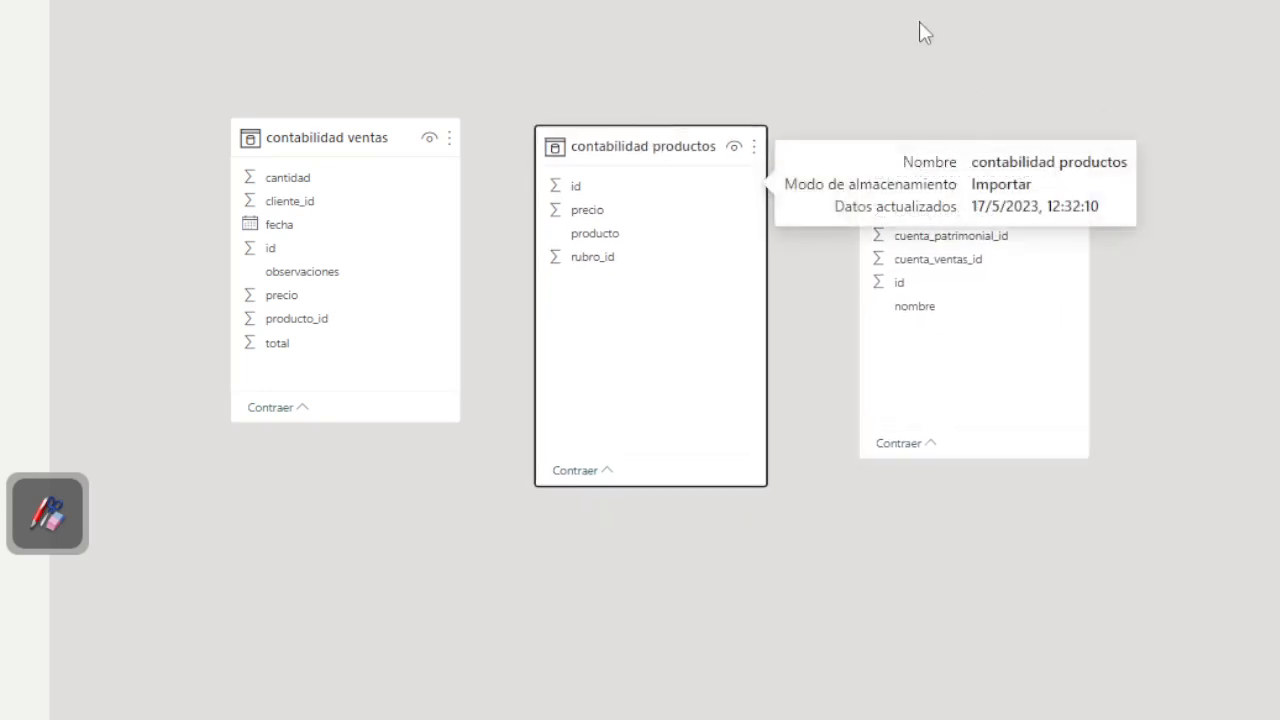
{"action": "left_click_drag", "start_coordinate": [966, 176], "coordinate": [962, 142]}
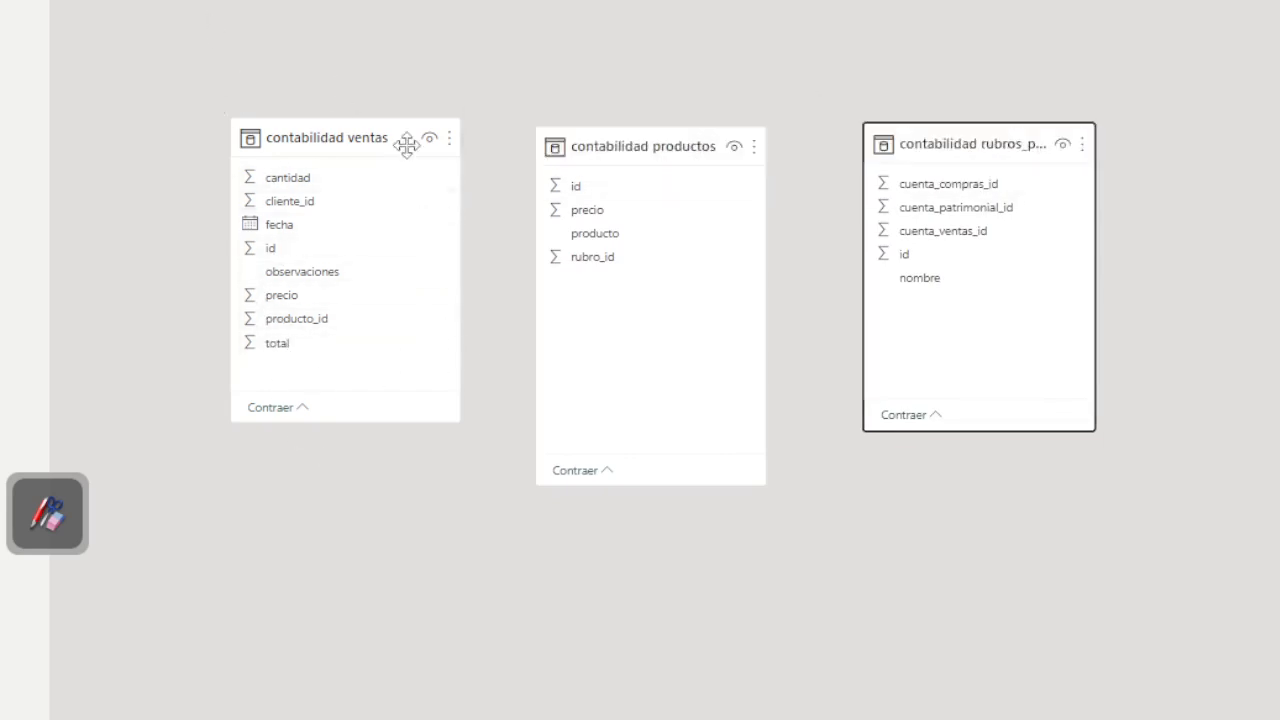
Relate producto_id in ventas to id in productos, and space the productos and rubros_productos cards farther from ventas
{"action": "left_click", "coordinate": [303, 320]}
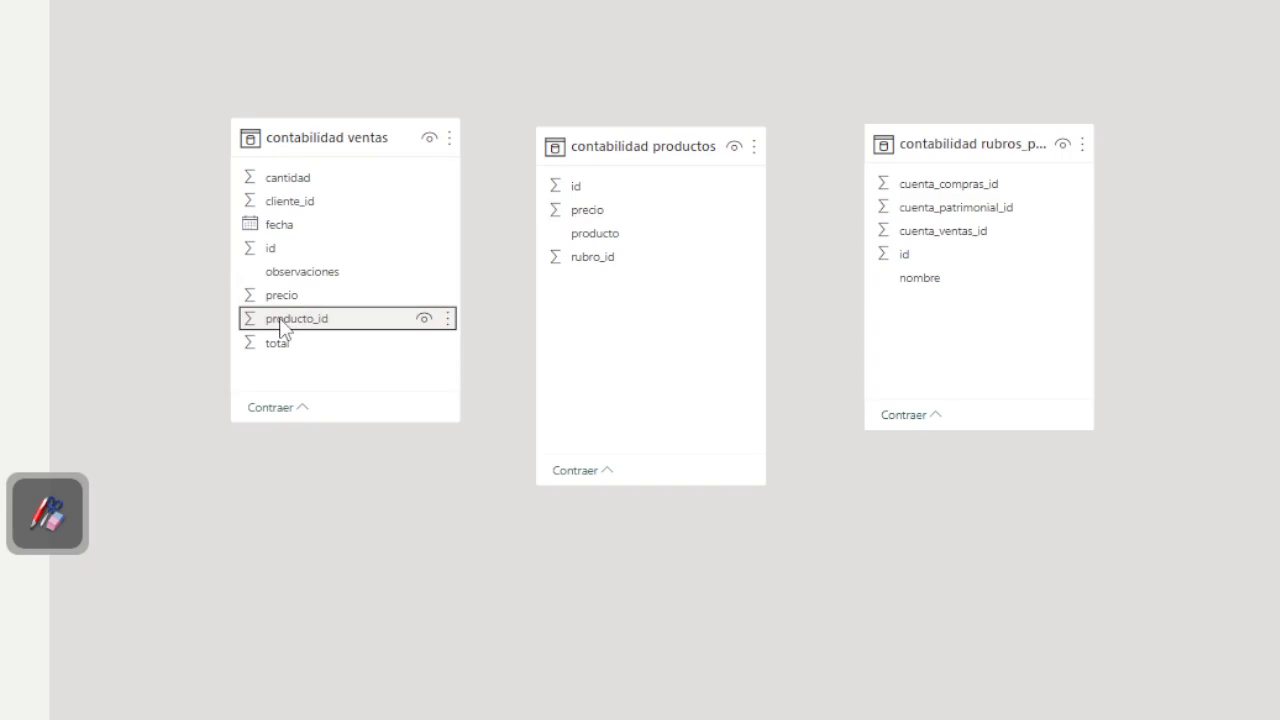
{"action": "left_click_drag", "start_coordinate": [282, 322], "coordinate": [575, 192]}
{"action": "left_click_drag", "start_coordinate": [609, 150], "coordinate": [690, 63]}
{"action": "left_click_drag", "start_coordinate": [923, 149], "coordinate": [1164, 80]}
{"action": "left_click_drag", "start_coordinate": [723, 84], "coordinate": [740, 76]}
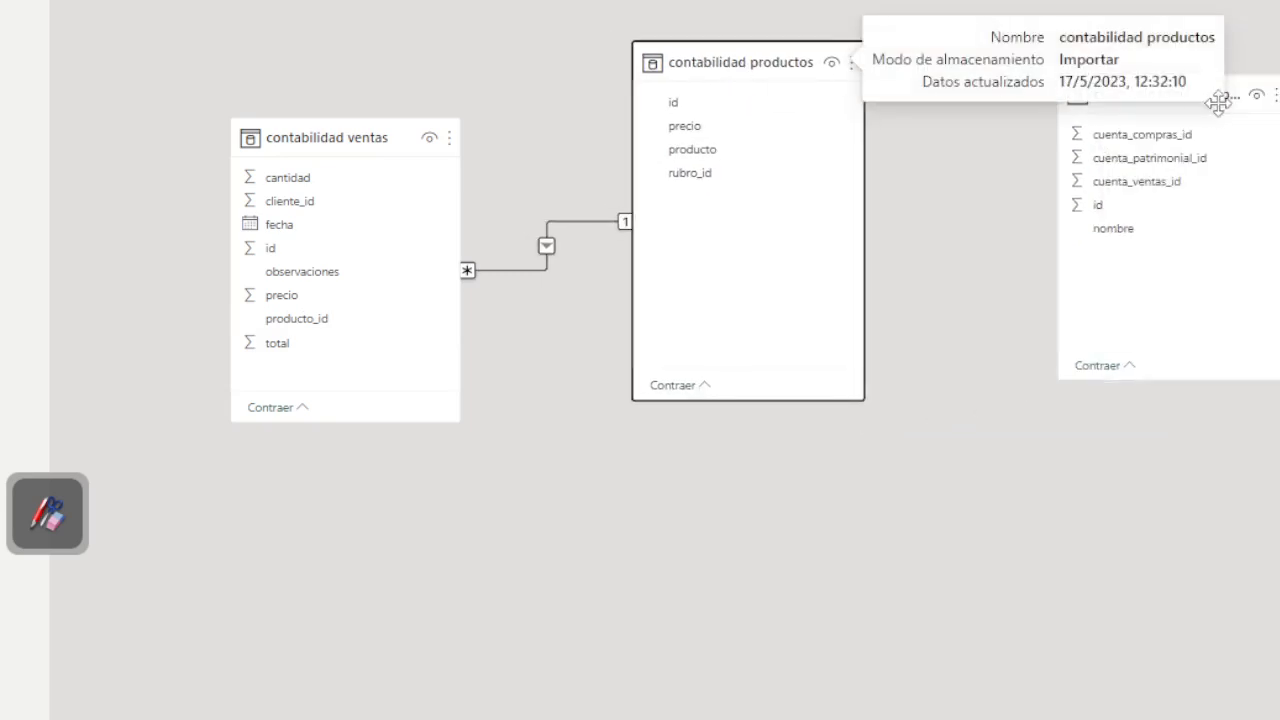
{"action": "left_click_drag", "start_coordinate": [1217, 101], "coordinate": [1078, 88]}
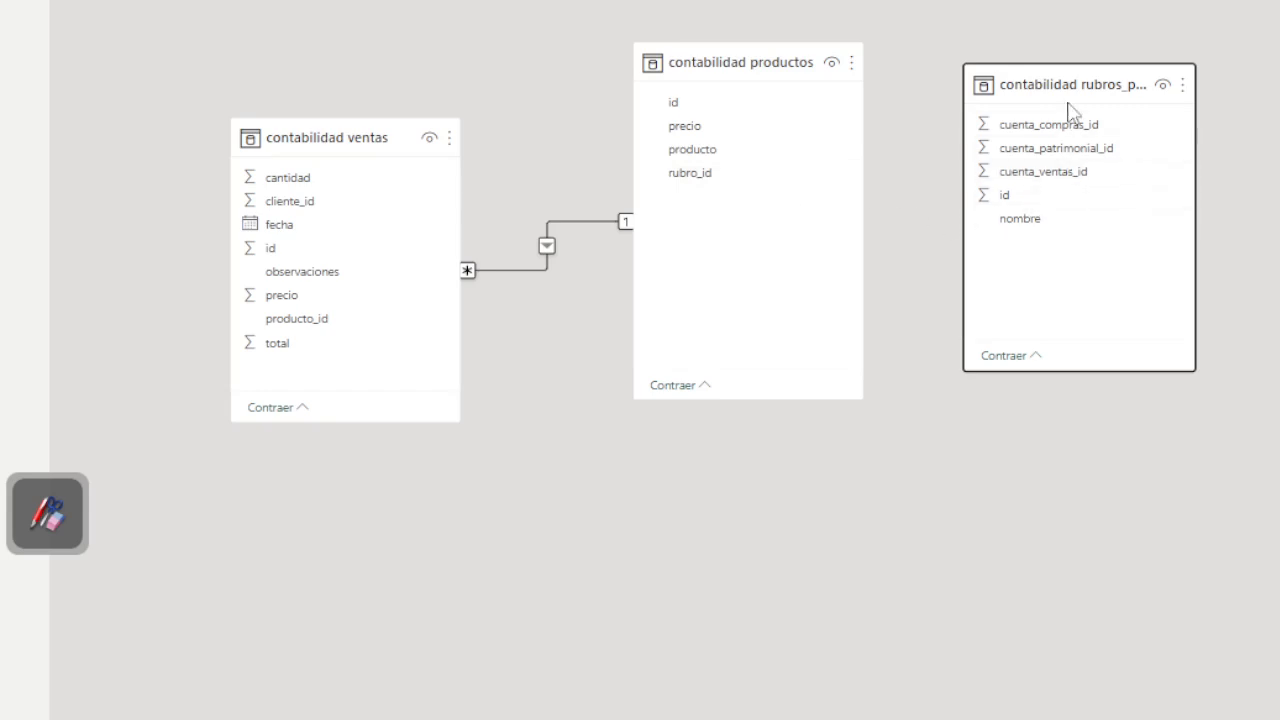
Relate rubro_id in productos to id in rubros_productos, and bring the rubros_productos and productos cards back into a compact row
{"action": "mouse_move", "coordinate": [1097, 90]}
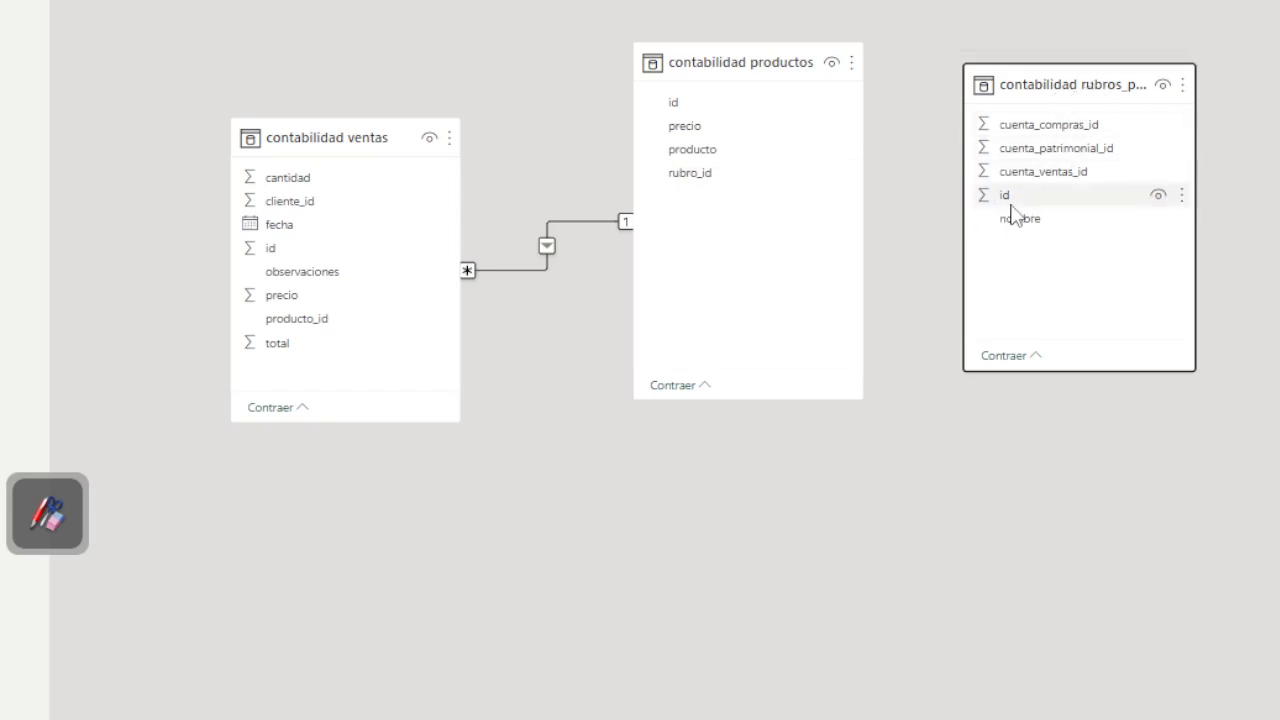
{"action": "left_click_drag", "start_coordinate": [706, 180], "coordinate": [1027, 204]}
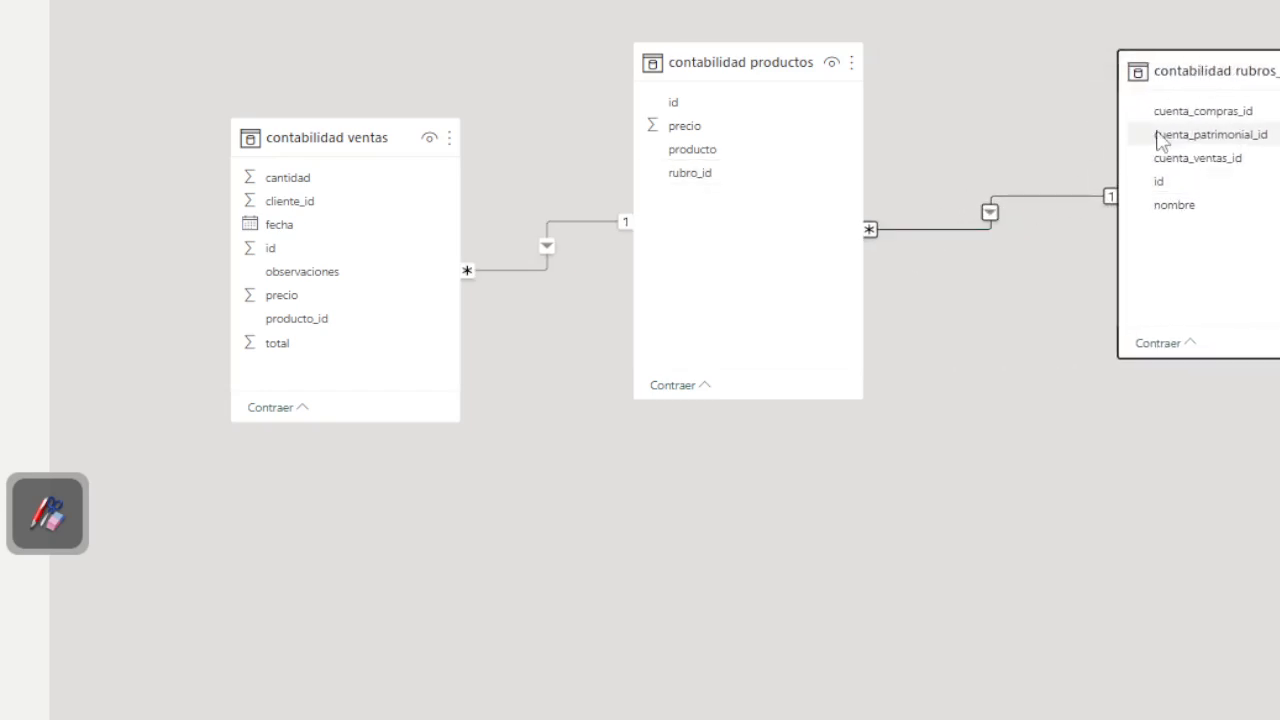
{"action": "left_click_drag", "start_coordinate": [1188, 74], "coordinate": [1034, 71]}
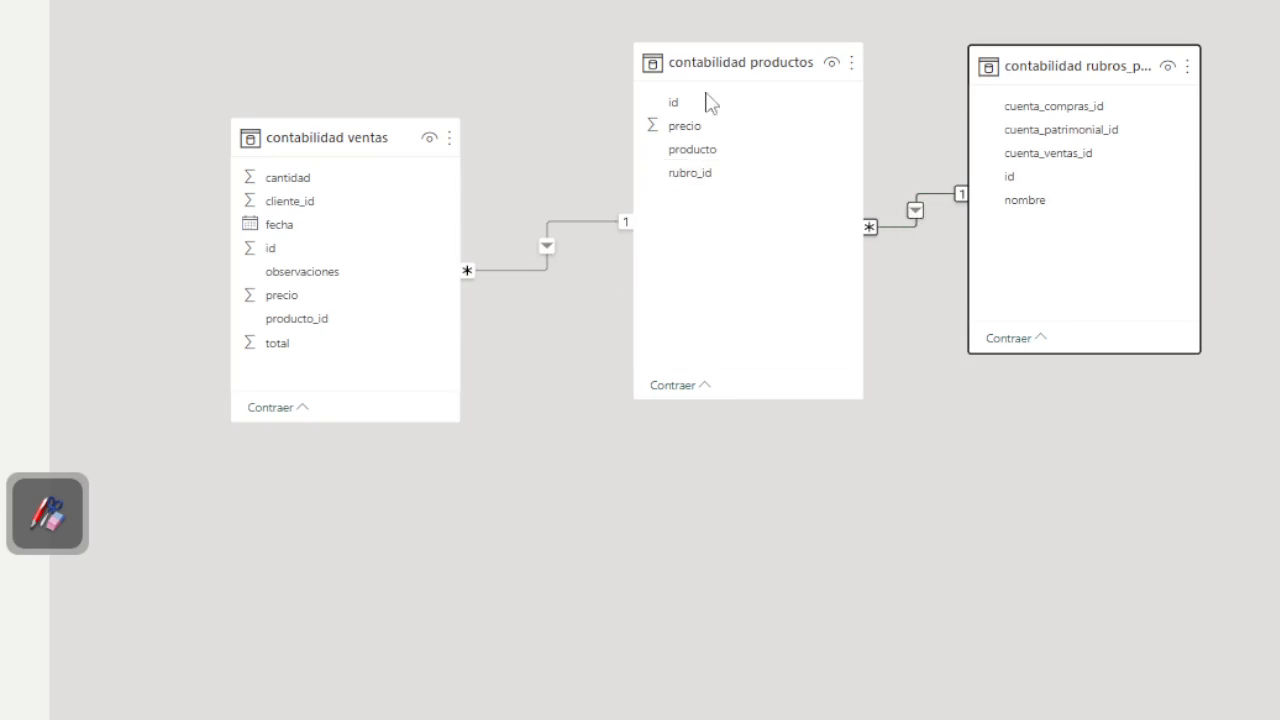
{"action": "left_click_drag", "start_coordinate": [723, 63], "coordinate": [699, 68]}
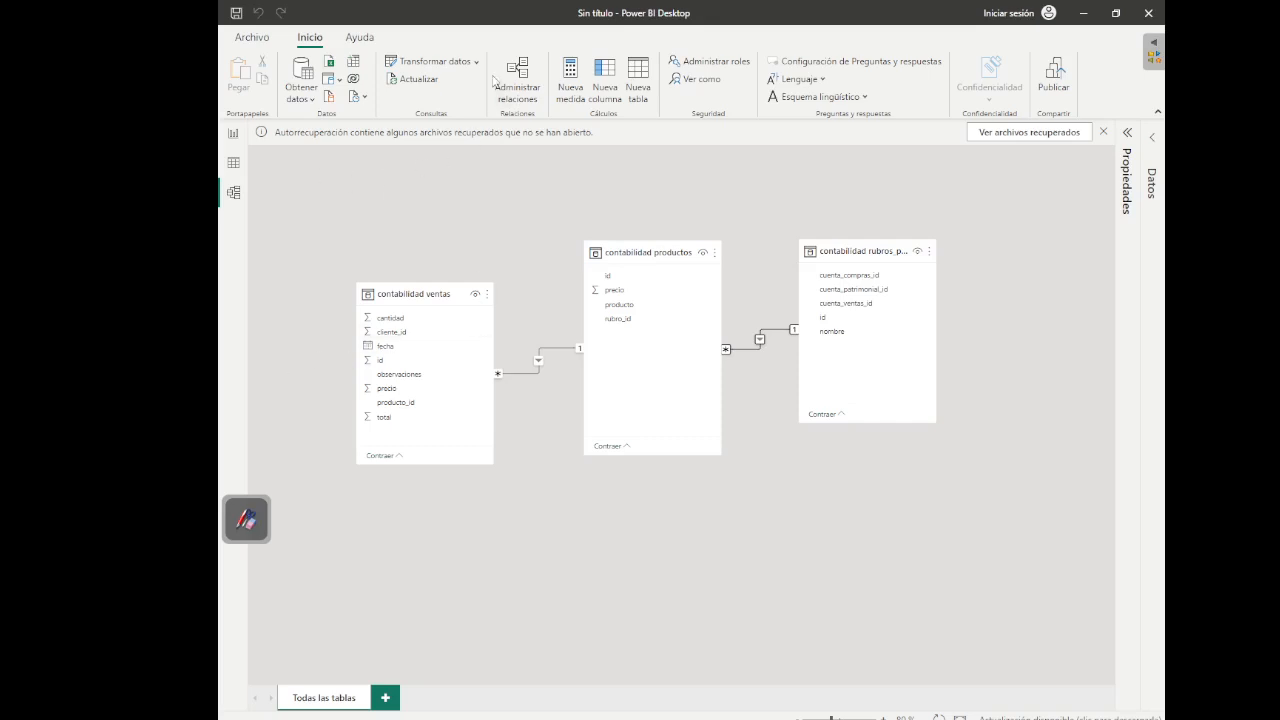
Save the report as analisis_ventas_rubros in the POWERBI folder under Documentos and switch to the report view
{"action": "left_click", "coordinate": [252, 37]}
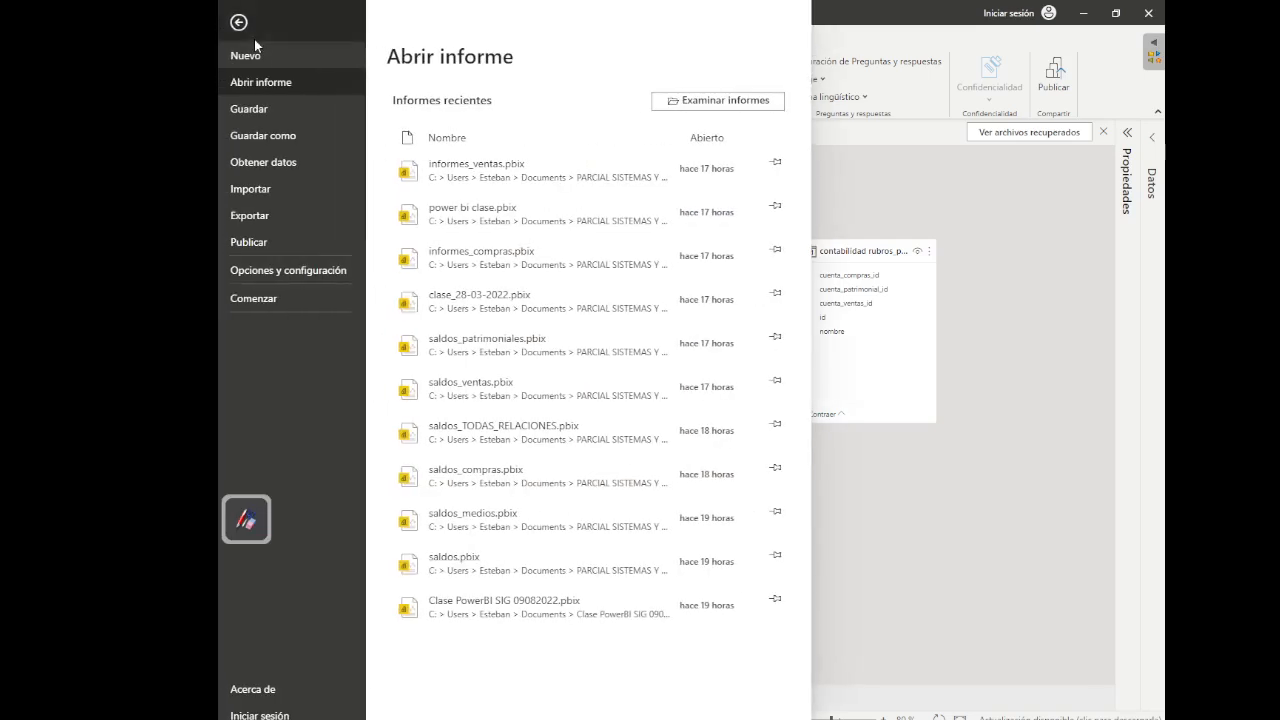
{"action": "left_click", "coordinate": [283, 146]}
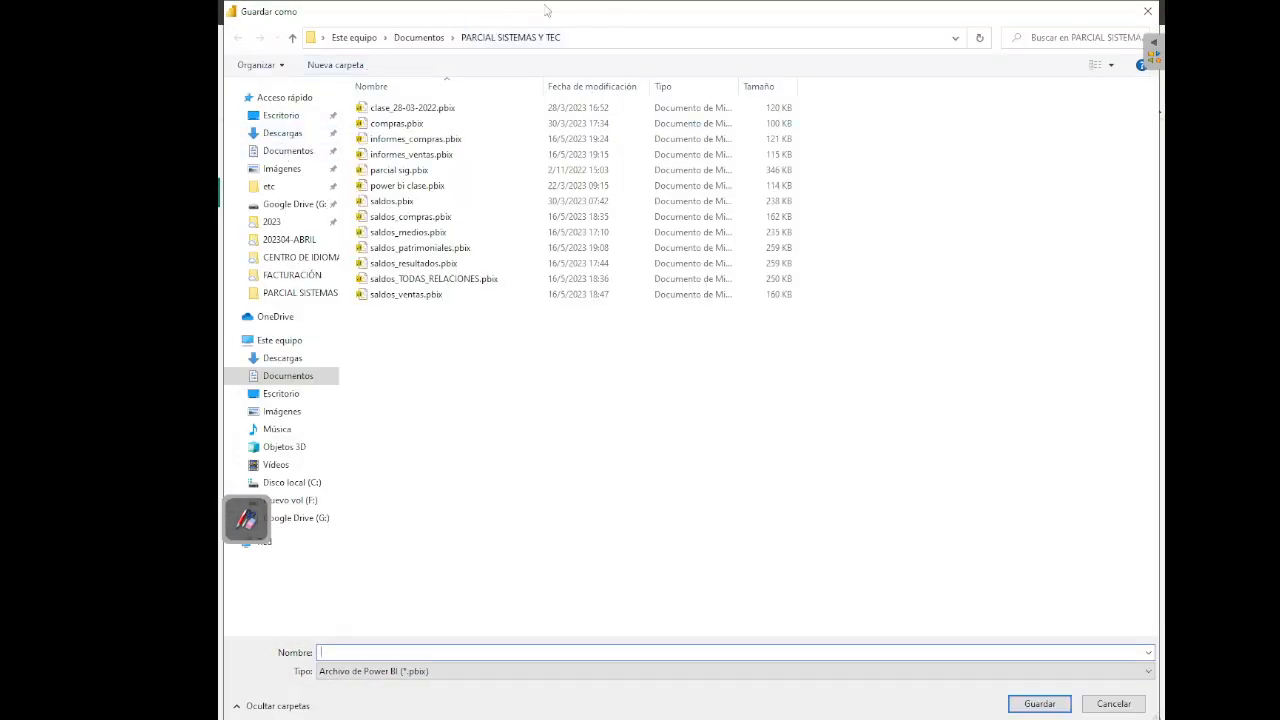
{"action": "left_click", "coordinate": [428, 38]}
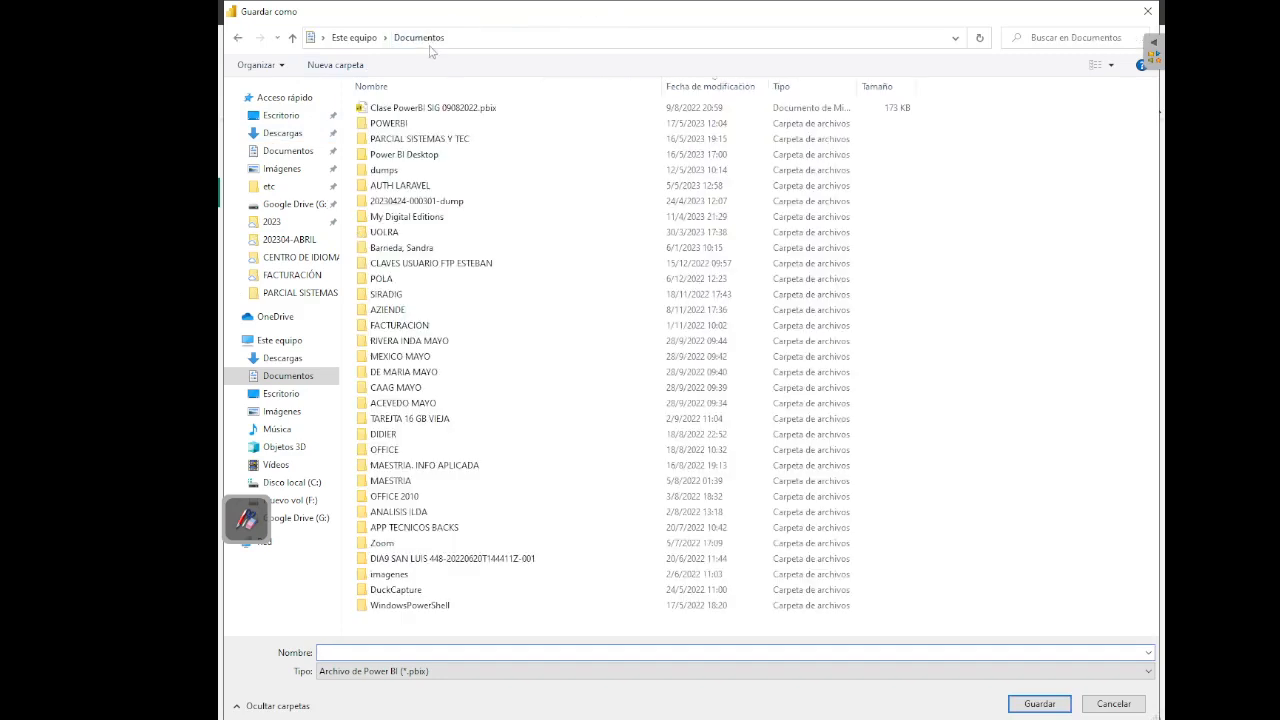
{"action": "double_click", "coordinate": [412, 128]}
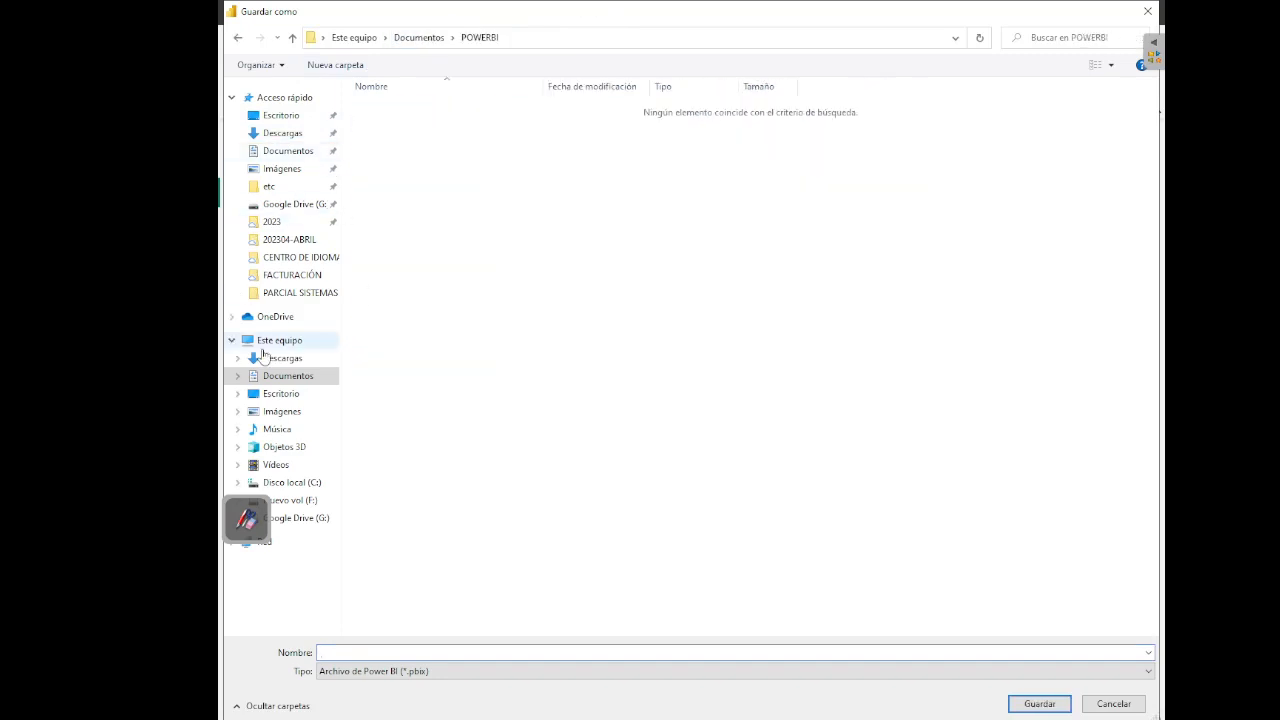
{"action": "left_click", "coordinate": [474, 653]}
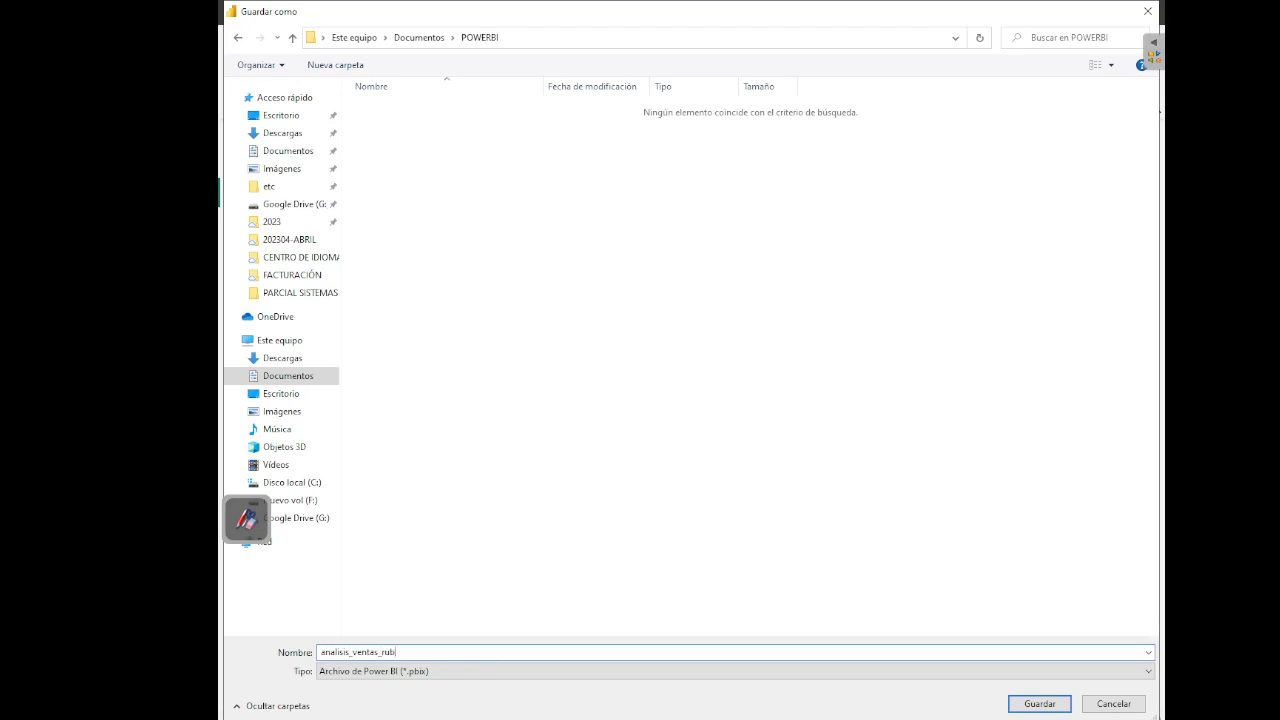
{"action": "key", "text": "Return"}
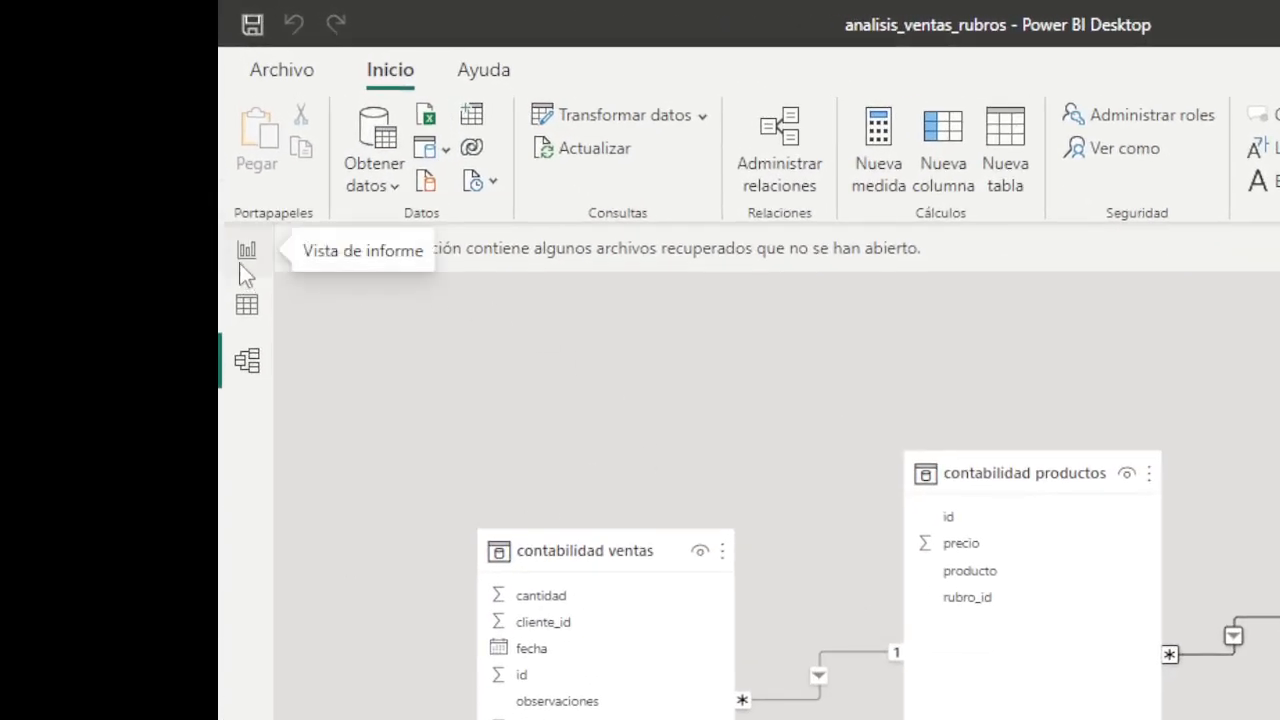
{"action": "left_click", "coordinate": [246, 252]}
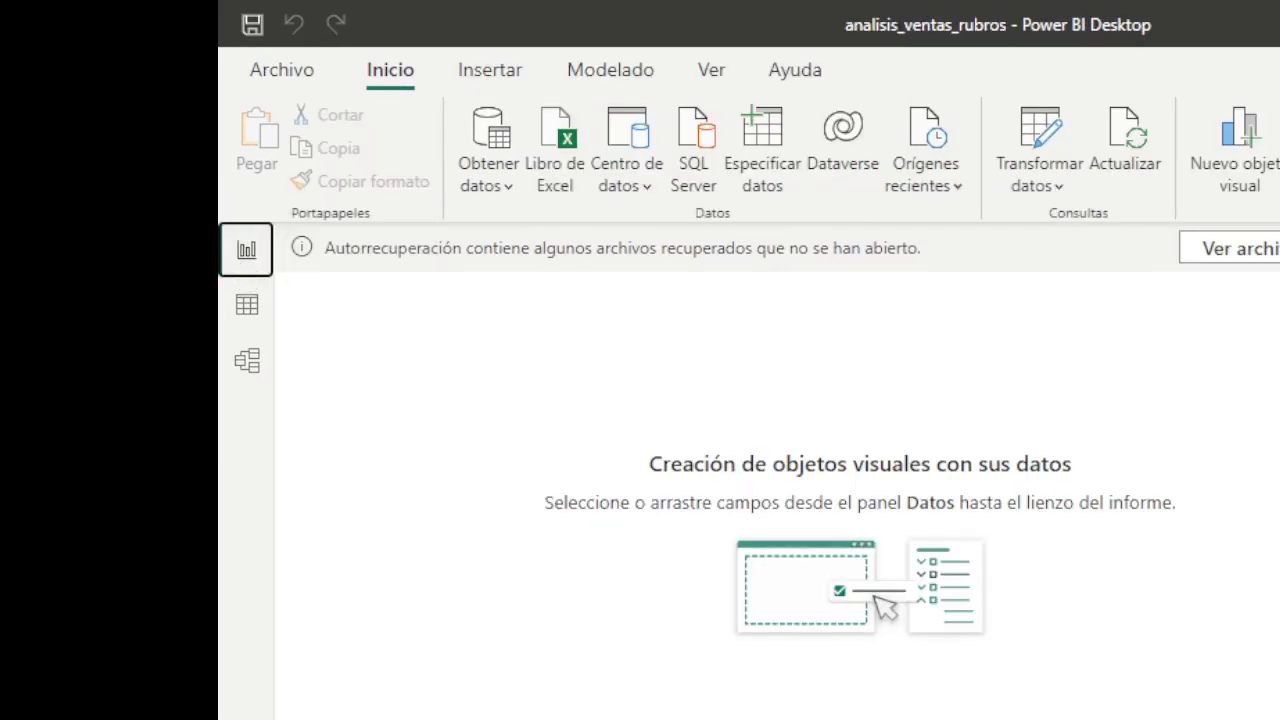